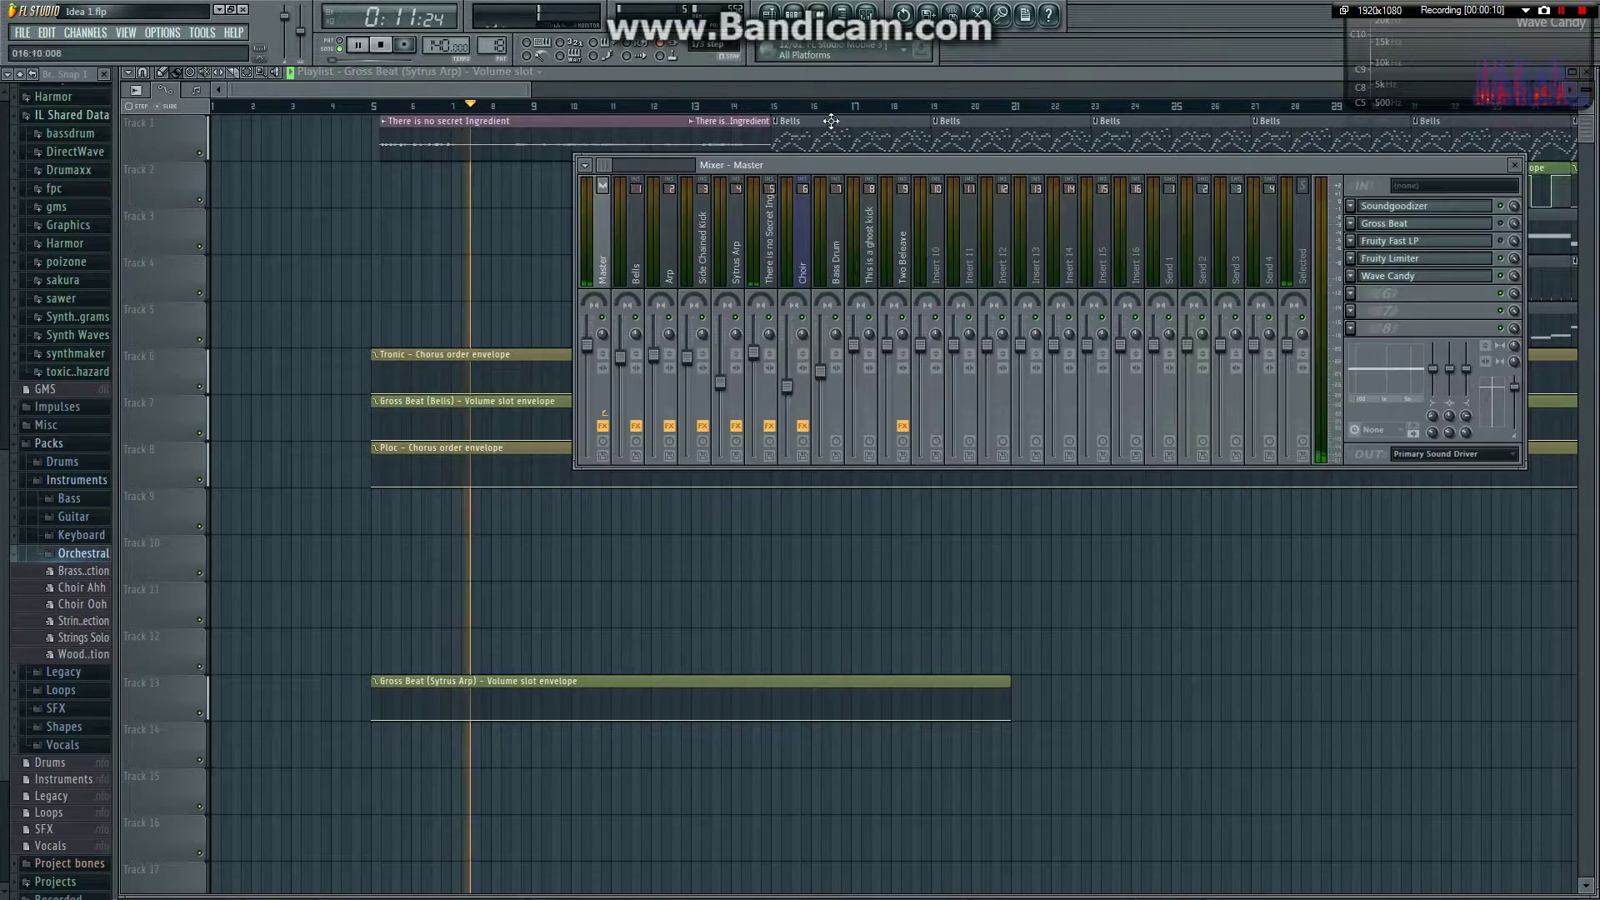
# - Move the mixer below the playlist clips and look through the effect chains of the mixer tracks from Bells onward
pyautogui.moveTo(830, 162); pyautogui.dragTo(480, 498)
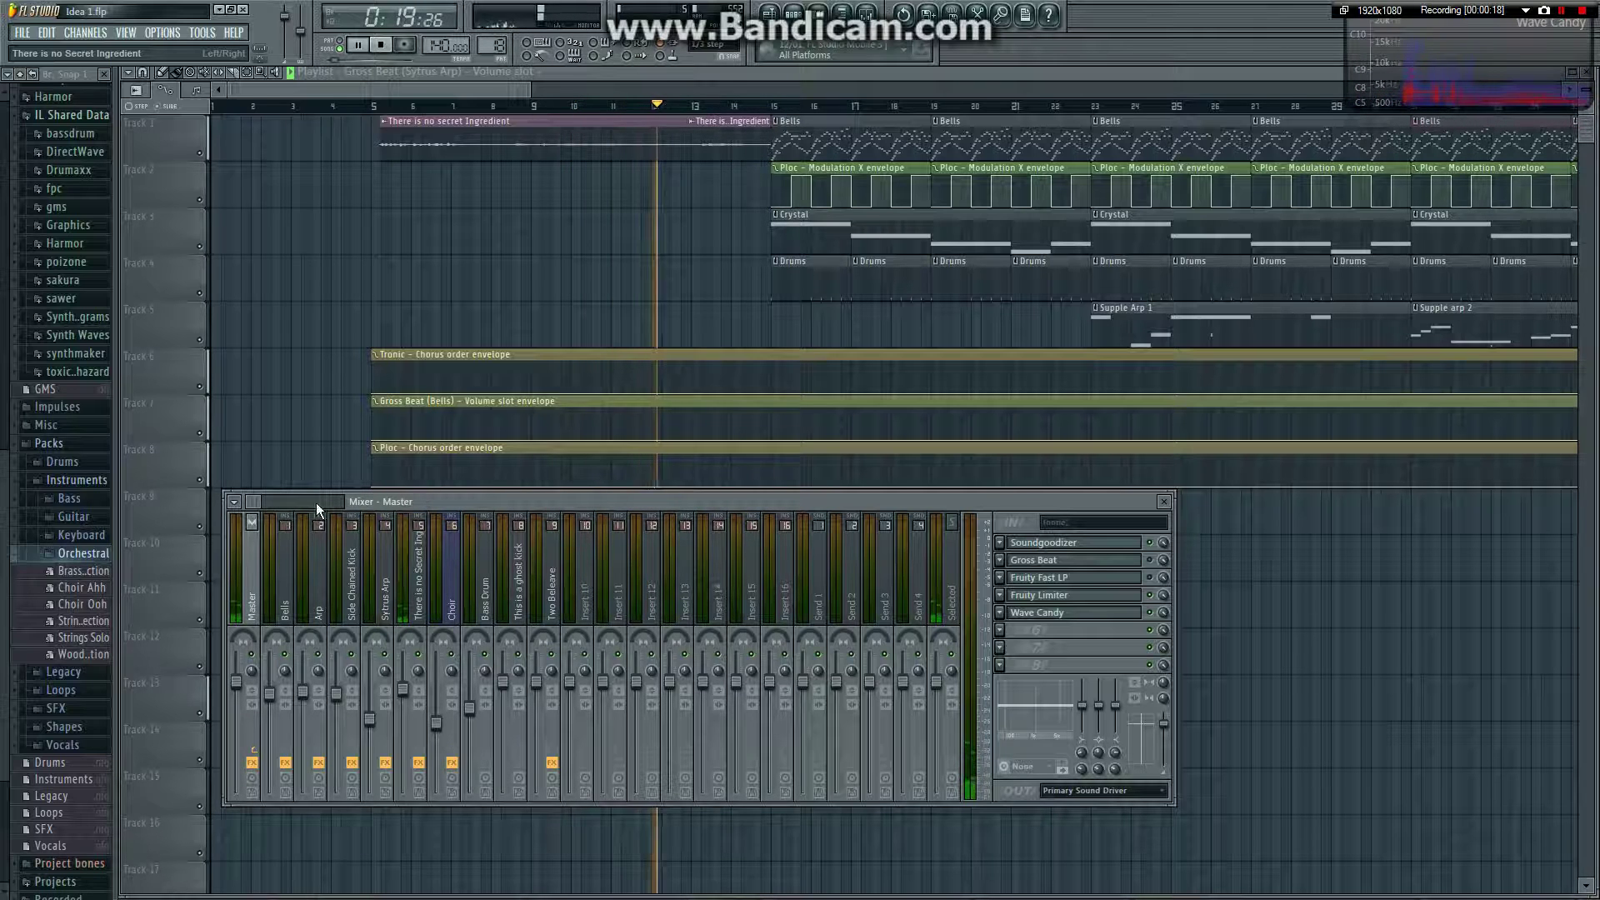
pyautogui.moveTo(252, 503); pyautogui.dragTo(227, 507)
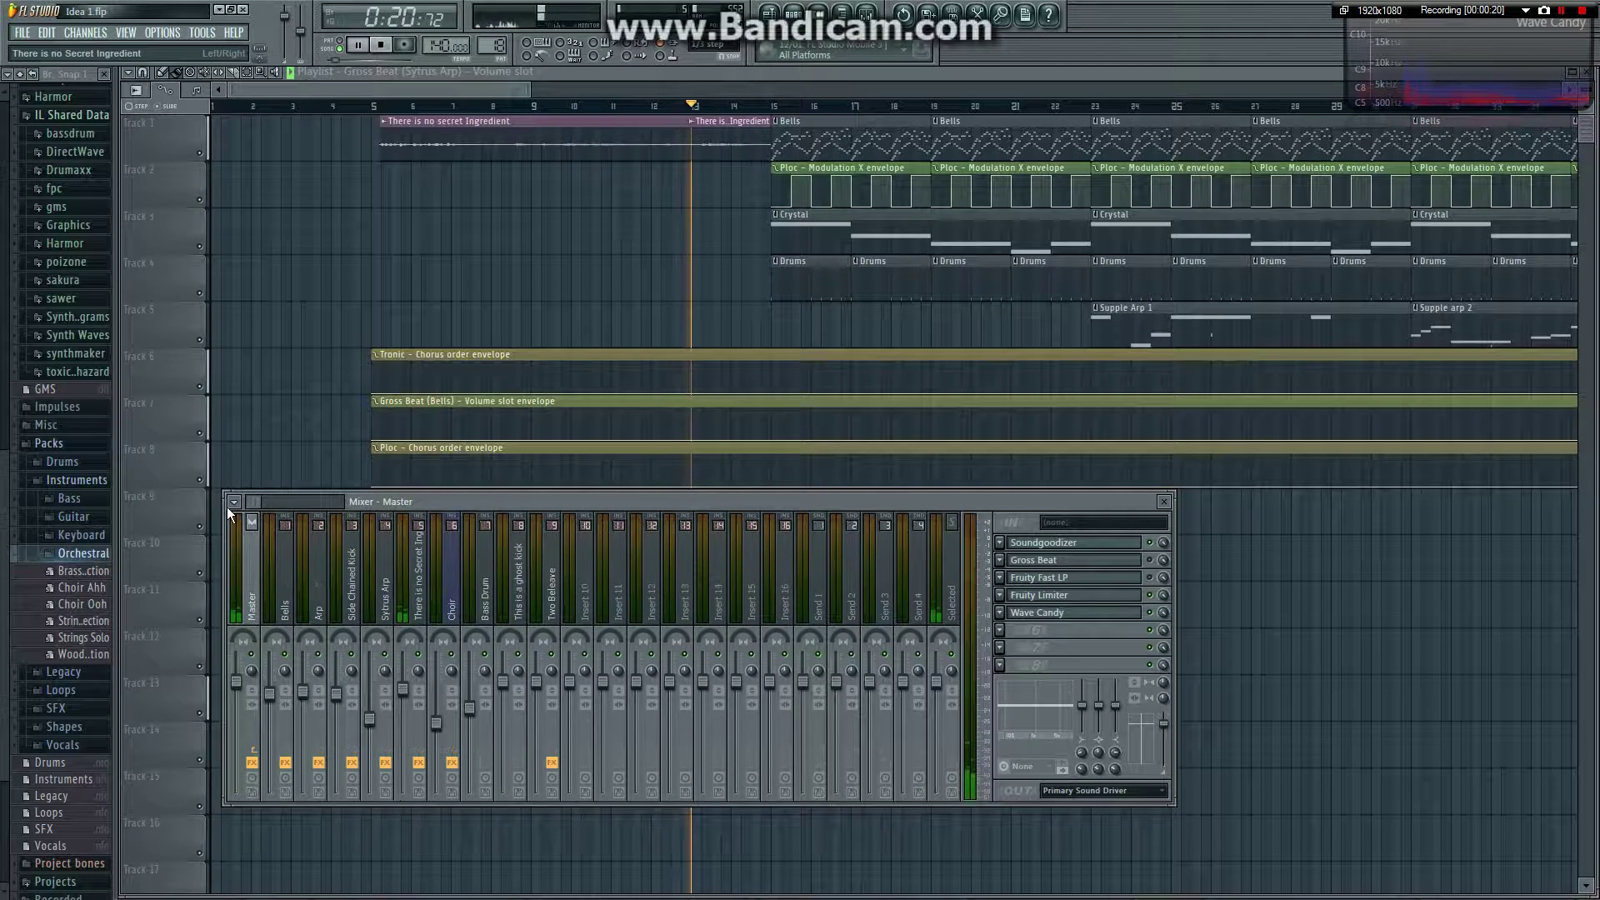
pyautogui.click(285, 595)
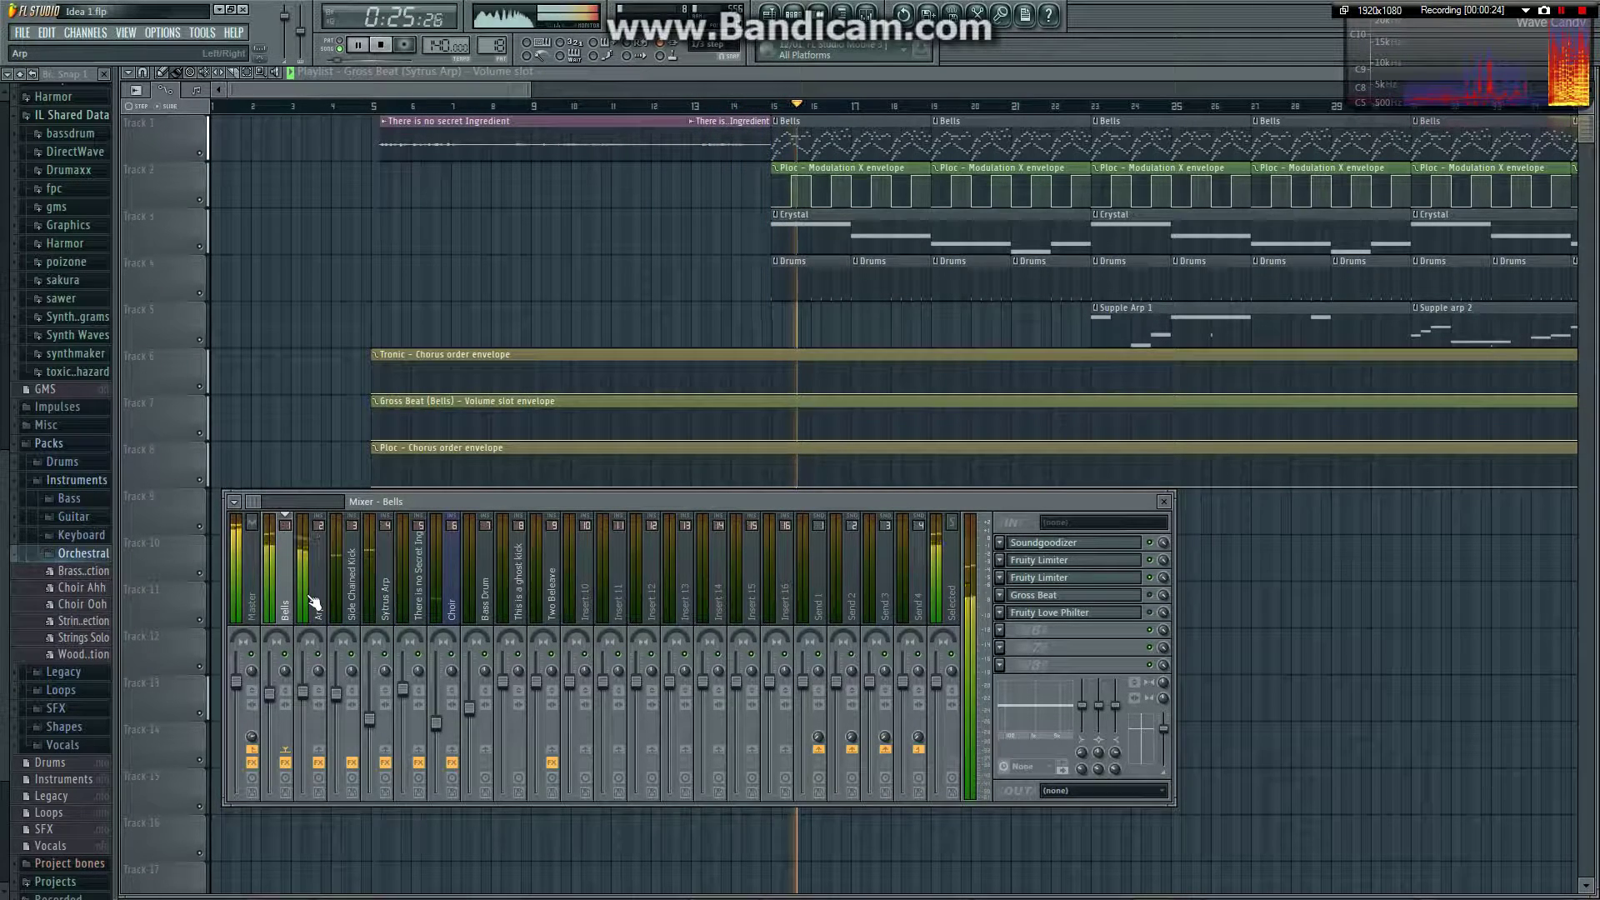
pyautogui.click(315, 600)
pyautogui.click(352, 592)
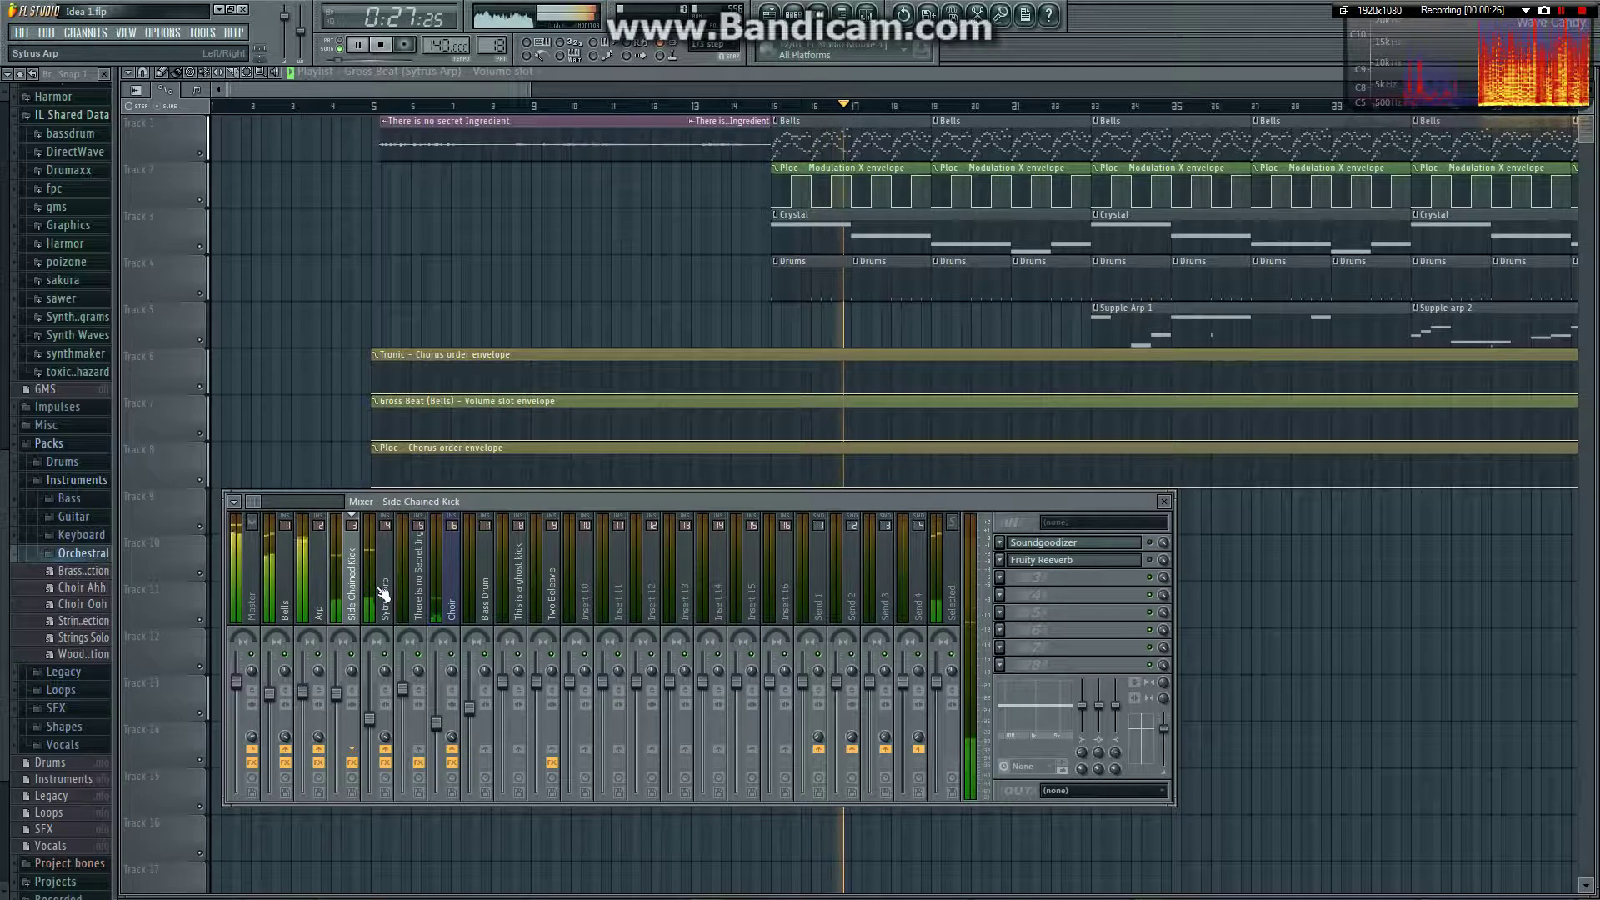
pyautogui.click(384, 593)
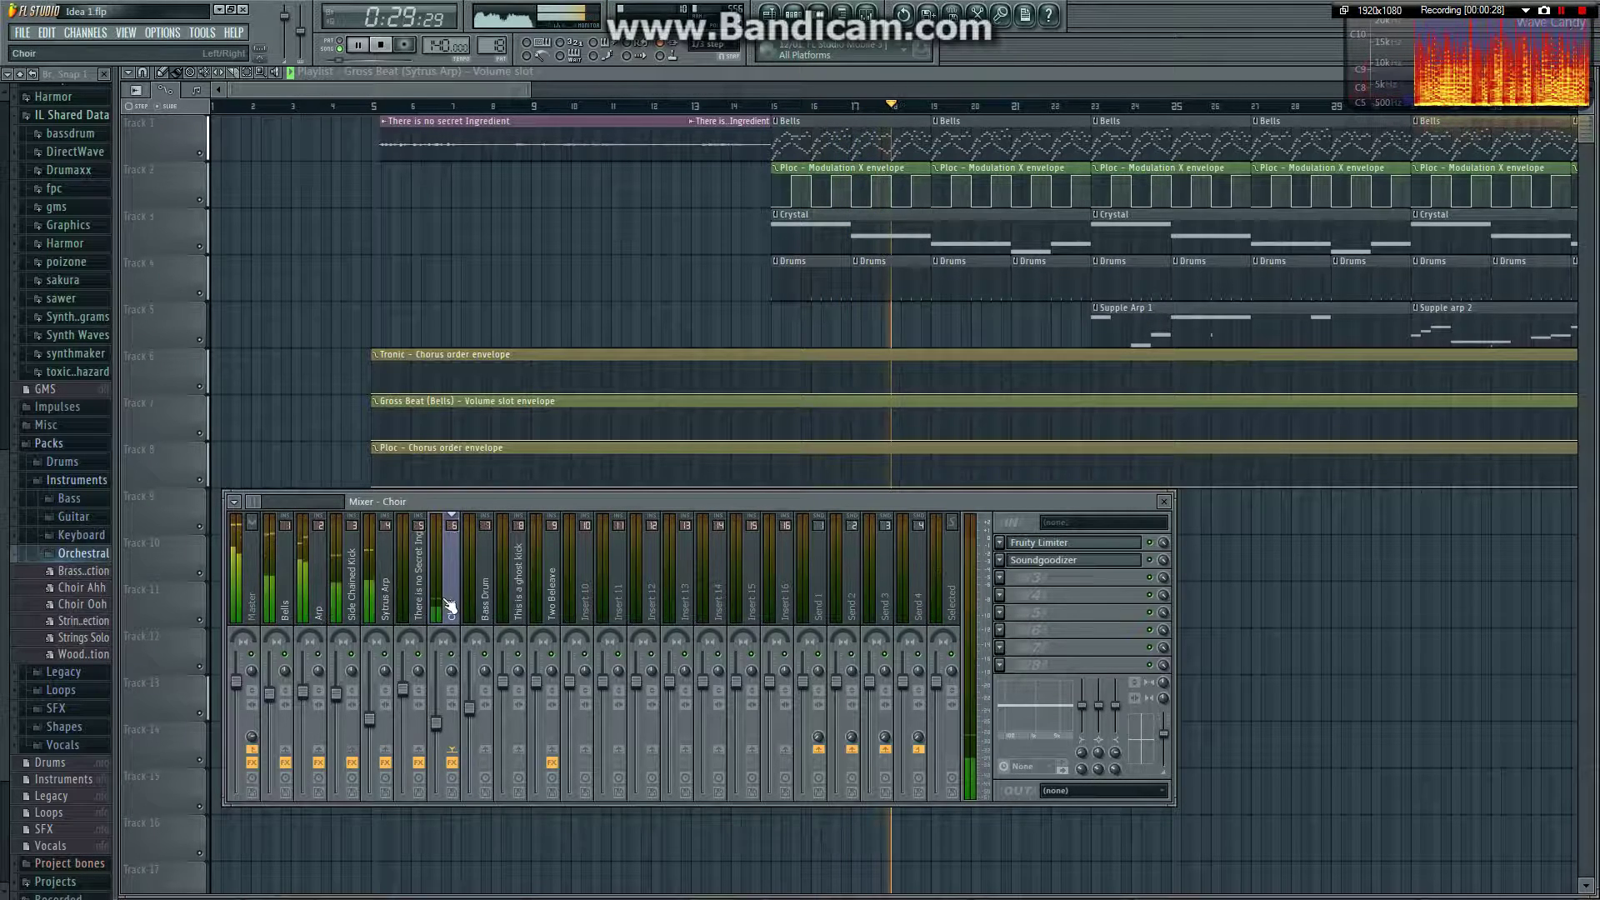
pyautogui.click(480, 605)
pyautogui.click(516, 600)
pyautogui.click(547, 598)
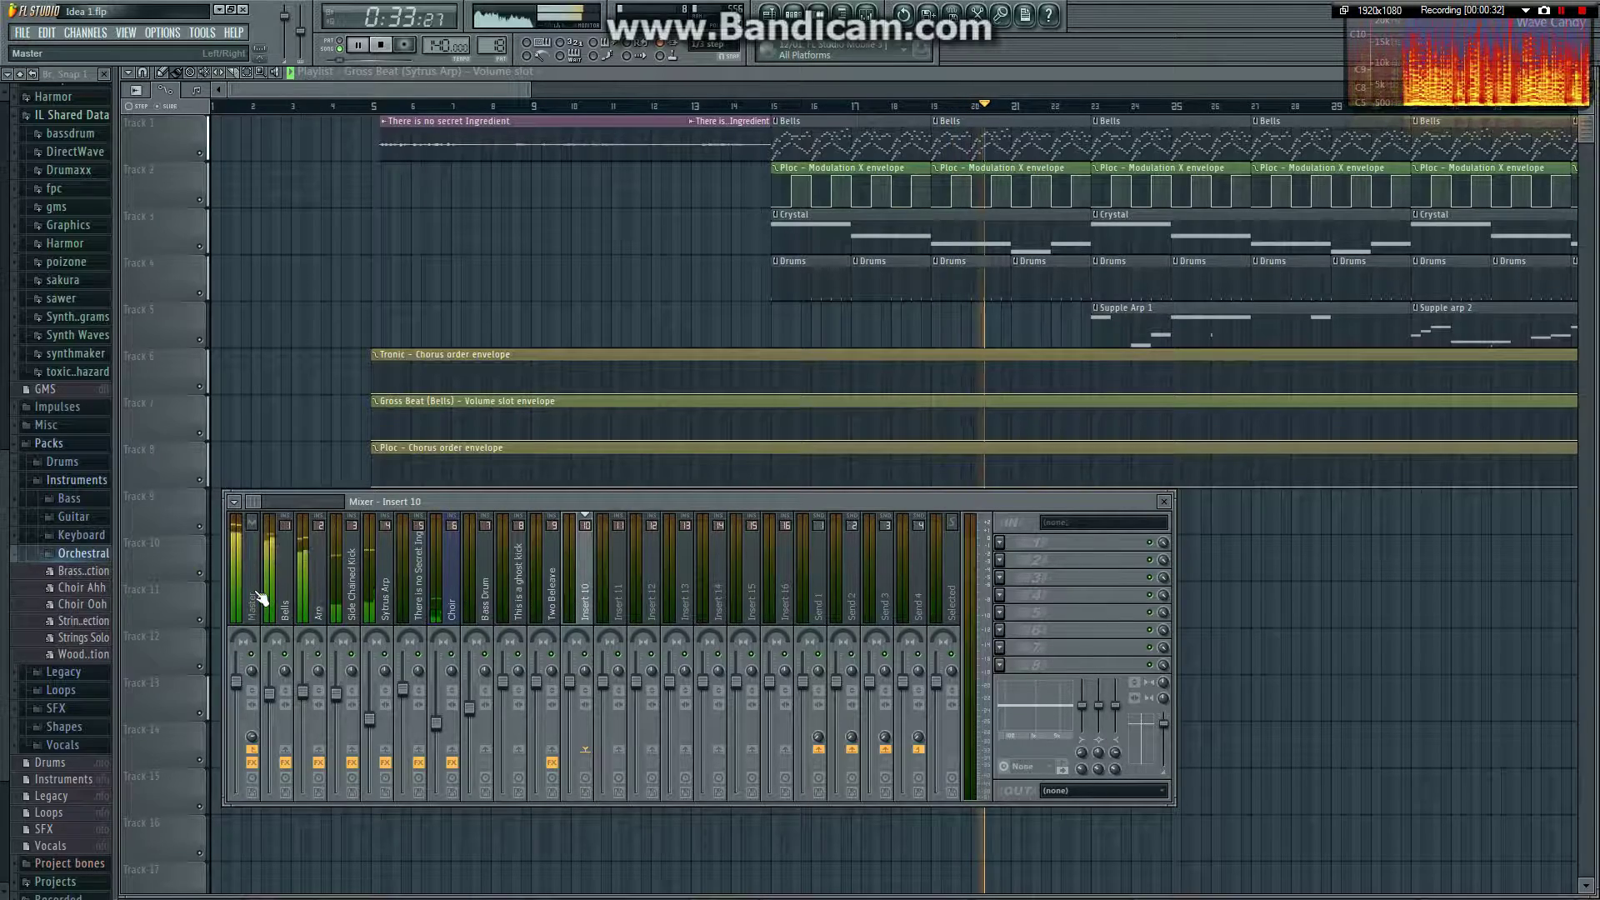
# - Select the Bells mixer track and view its Soundgoodizer settings
pyautogui.click(286, 606)
pyautogui.click(1073, 546)
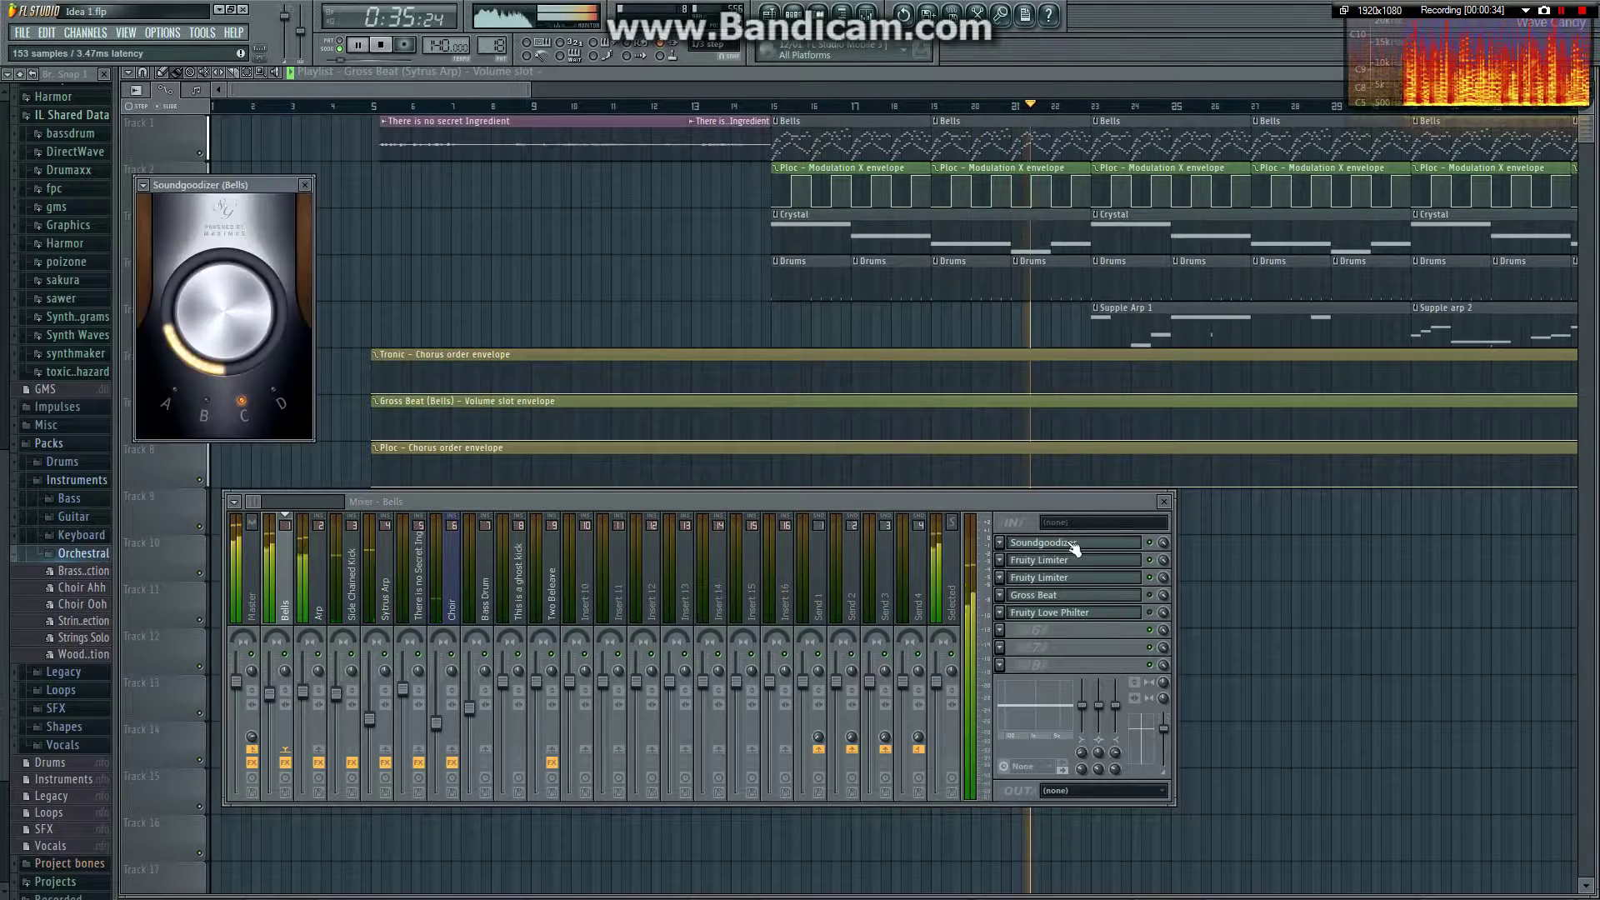
pyautogui.click(1075, 550)
# - Examine and compare the settings of the two Fruity Limiters on the Bells track
pyautogui.click(1062, 561)
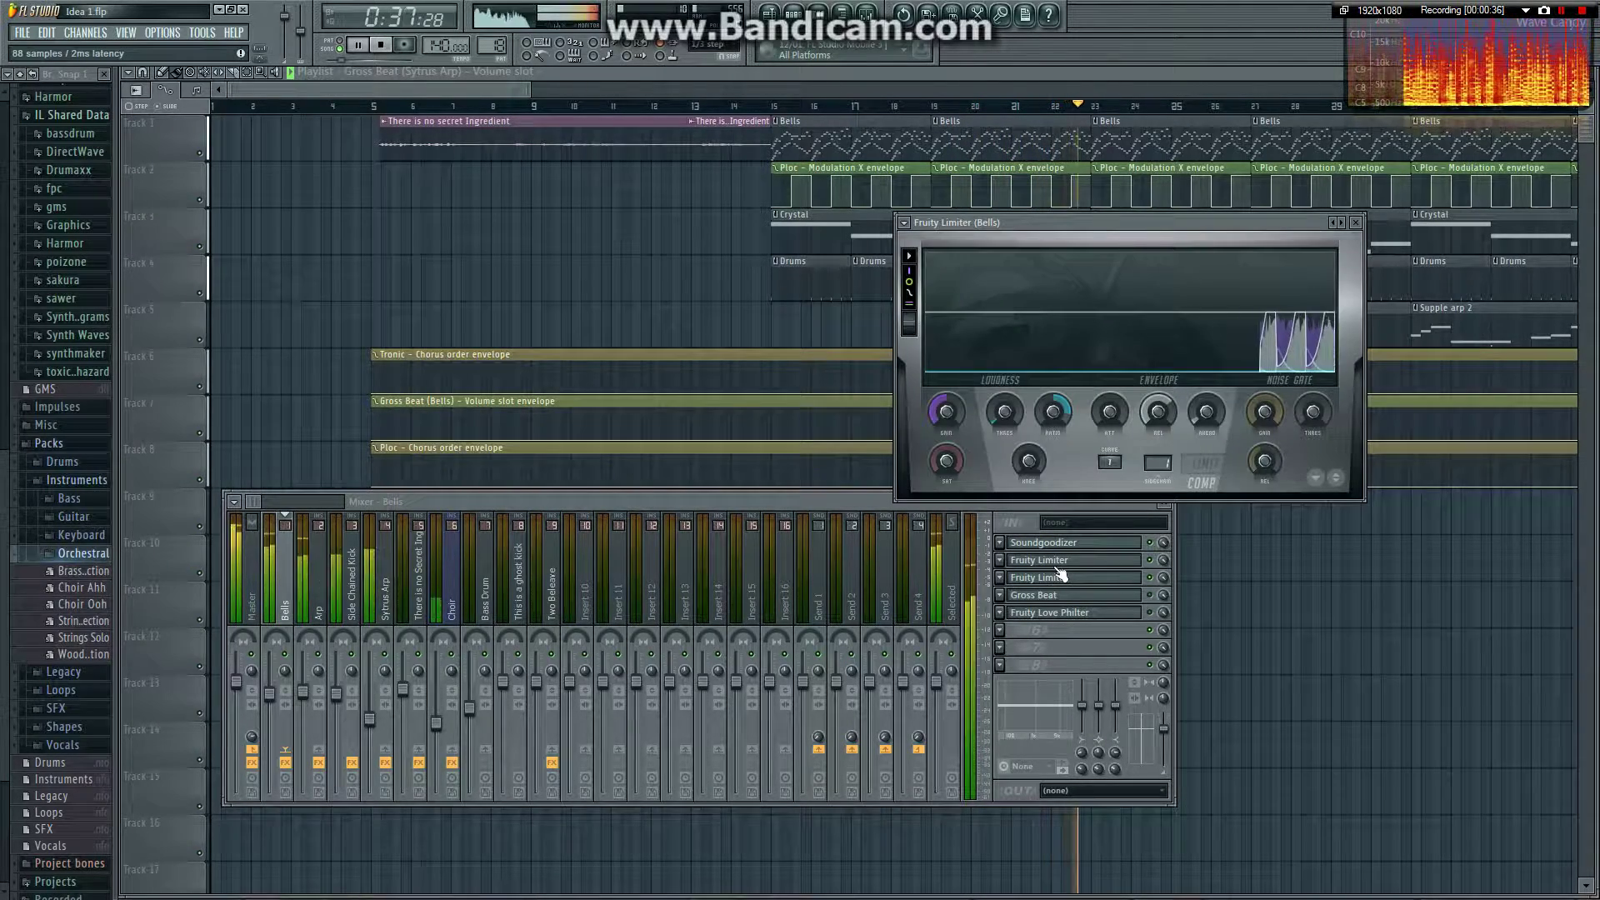
pyautogui.click(1058, 572)
pyautogui.click(1041, 585)
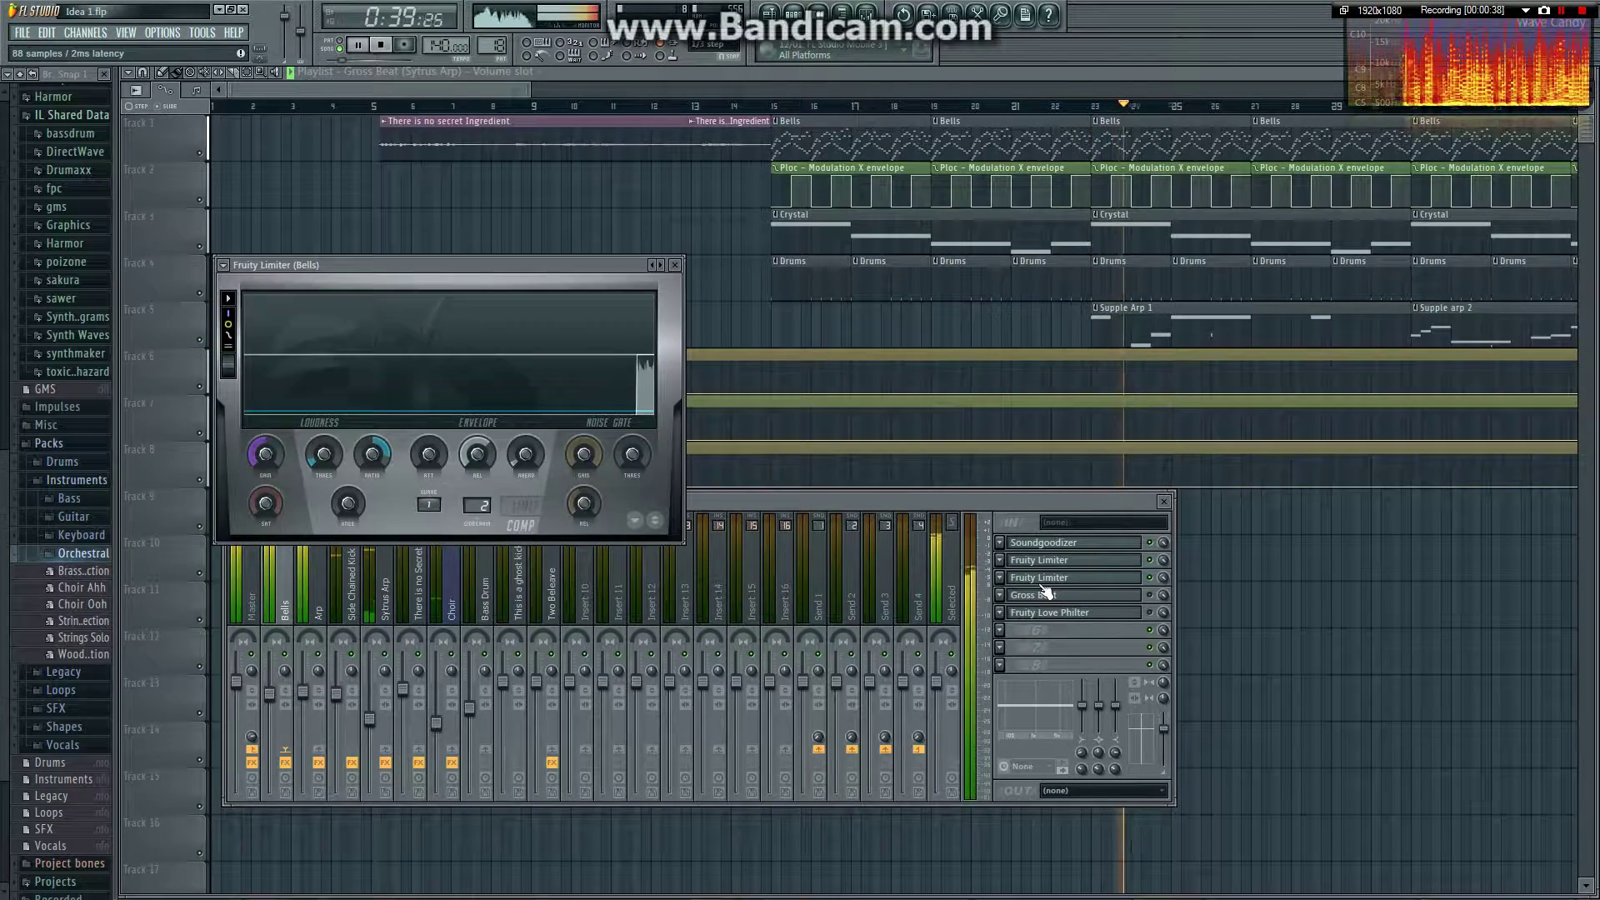
pyautogui.click(1042, 586)
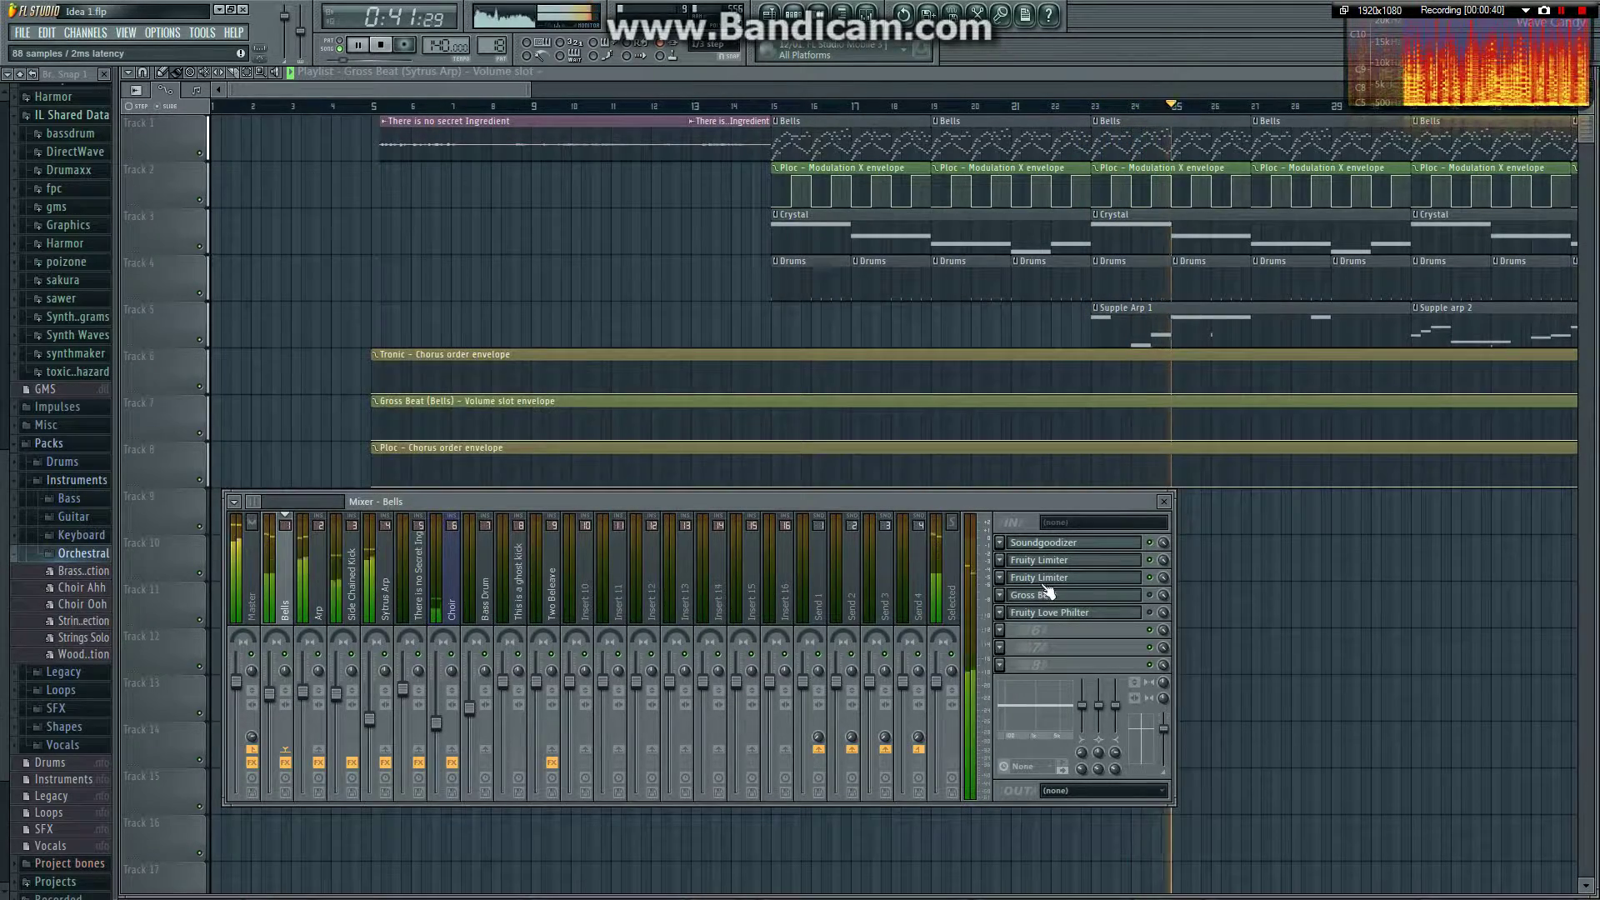
pyautogui.click(1044, 585)
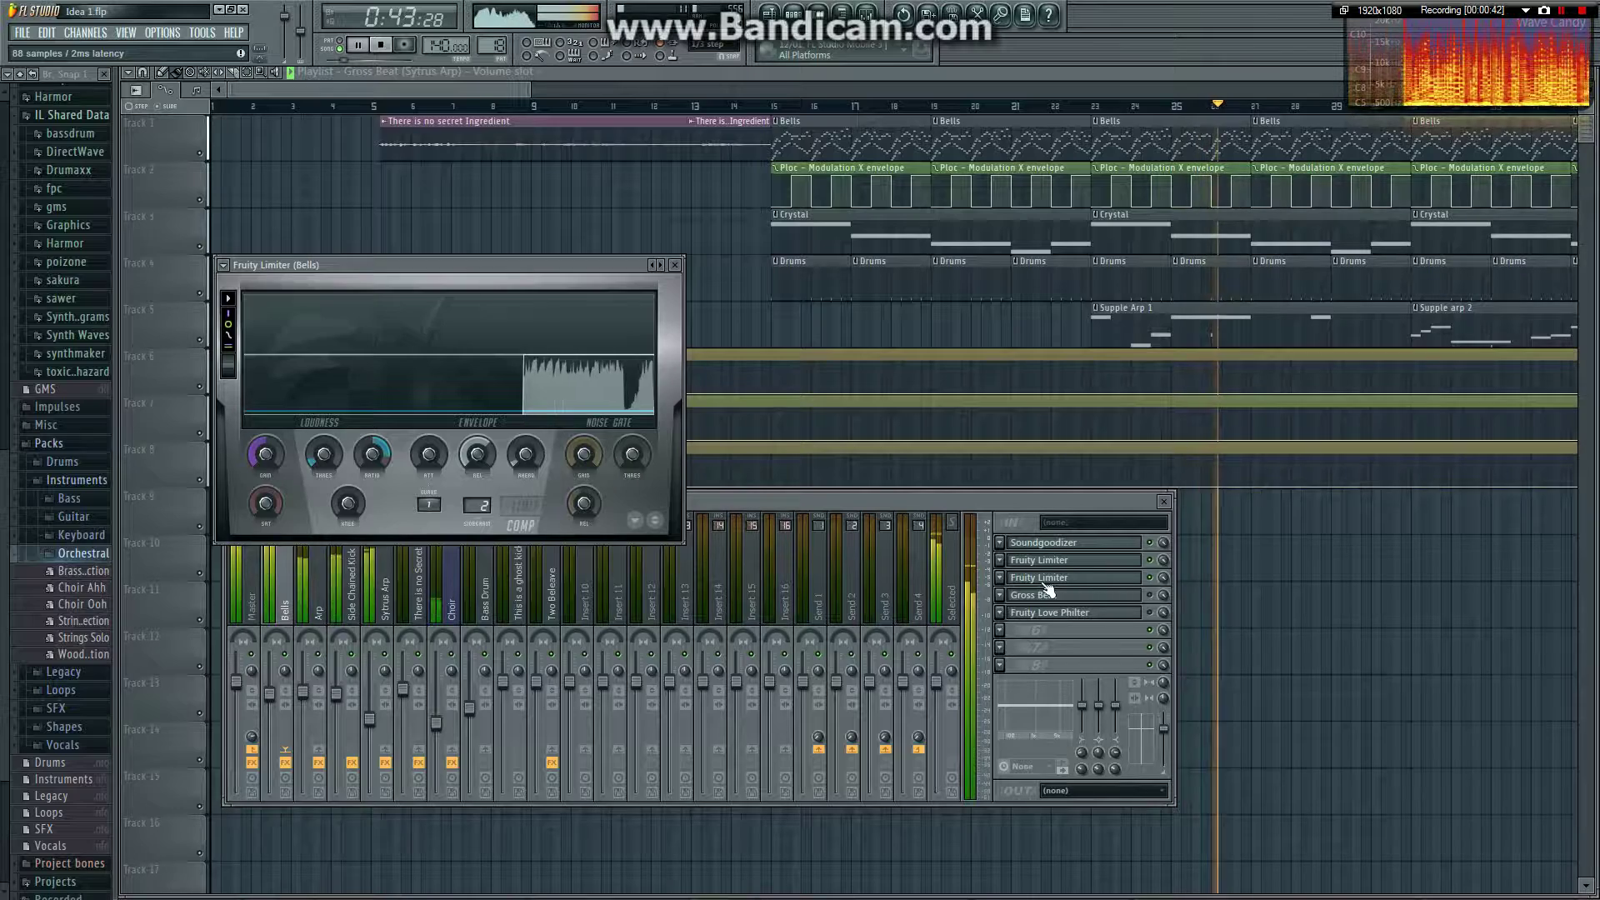
pyautogui.click(1043, 564)
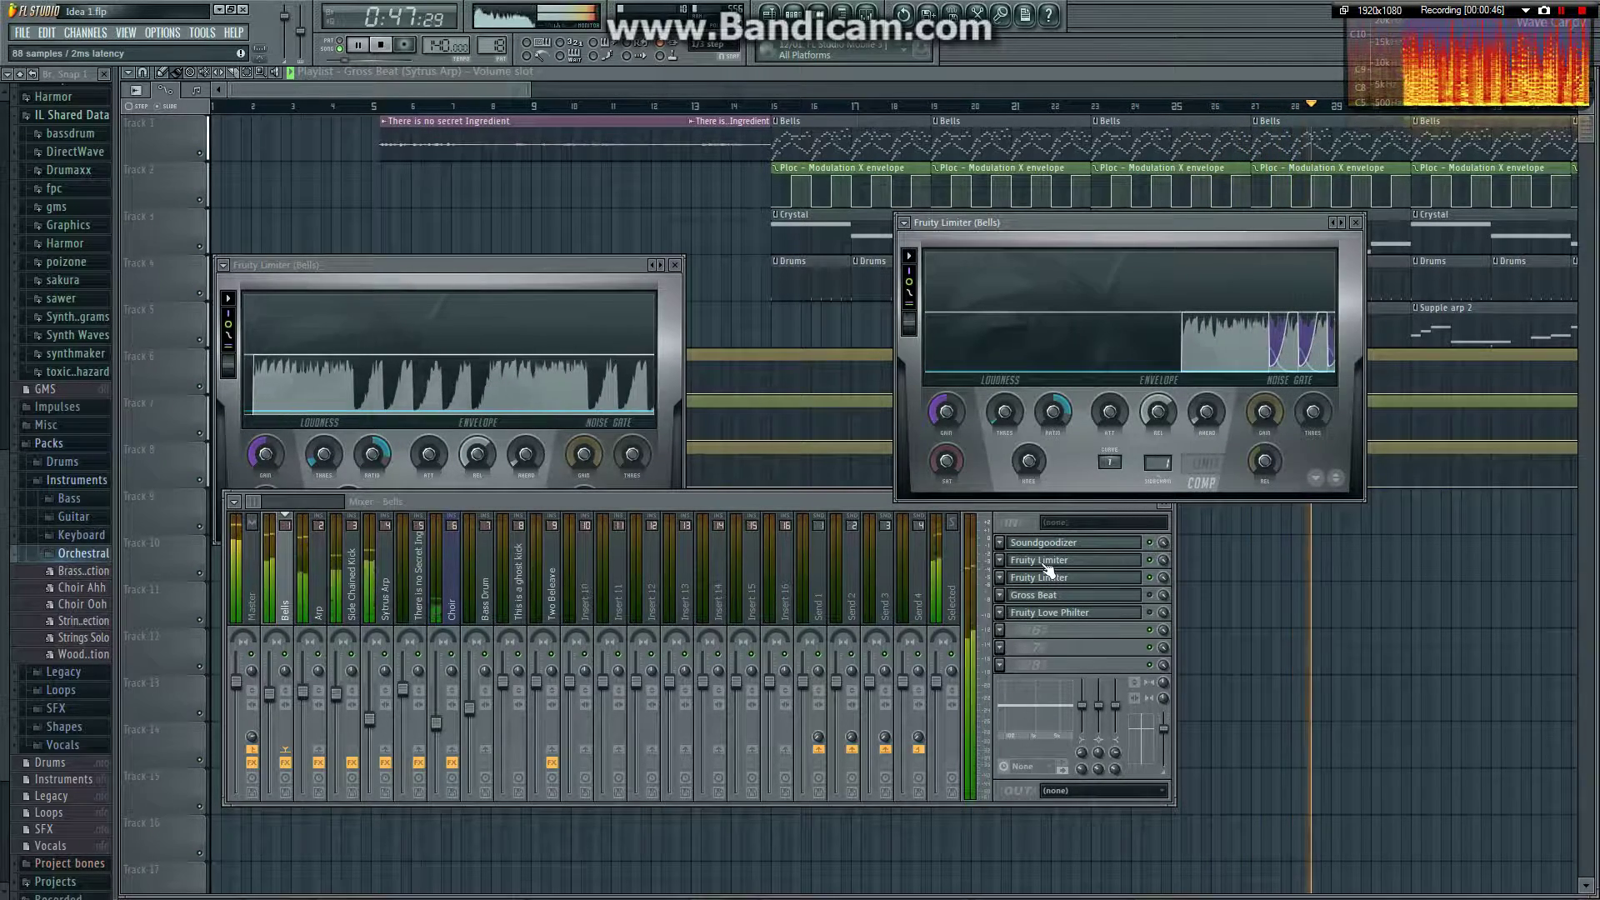
pyautogui.click(1043, 564)
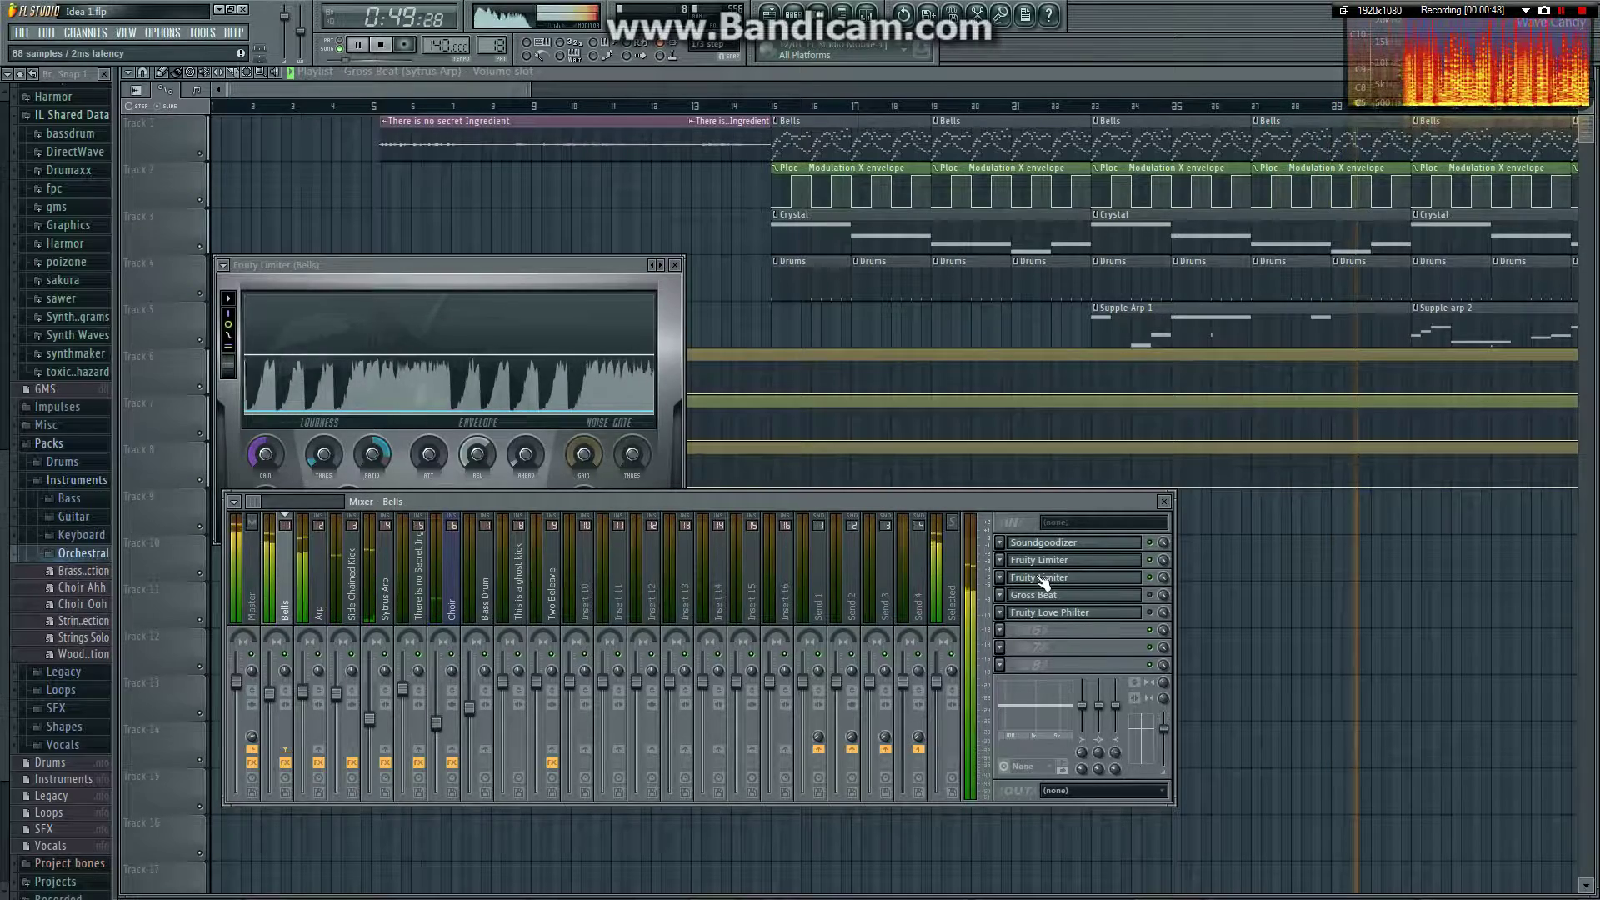
pyautogui.click(1042, 581)
# - Examine the Gross Beat and Fruity Love Philter on the Bells track, including the Love Philter's preset options
pyautogui.click(1033, 595)
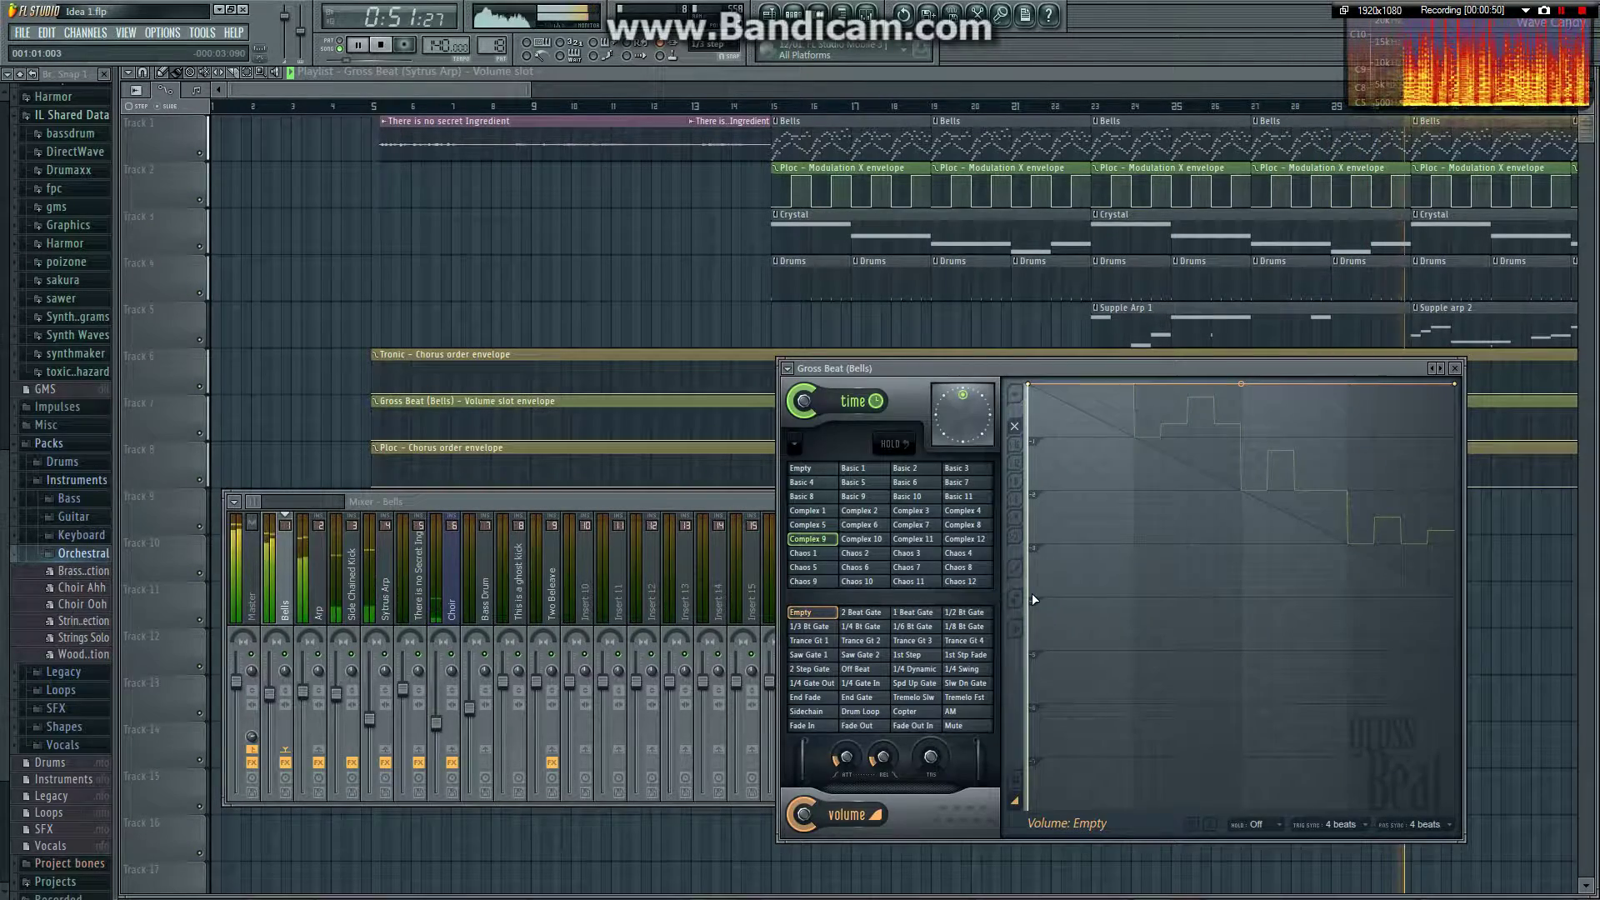
pyautogui.click(1454, 369)
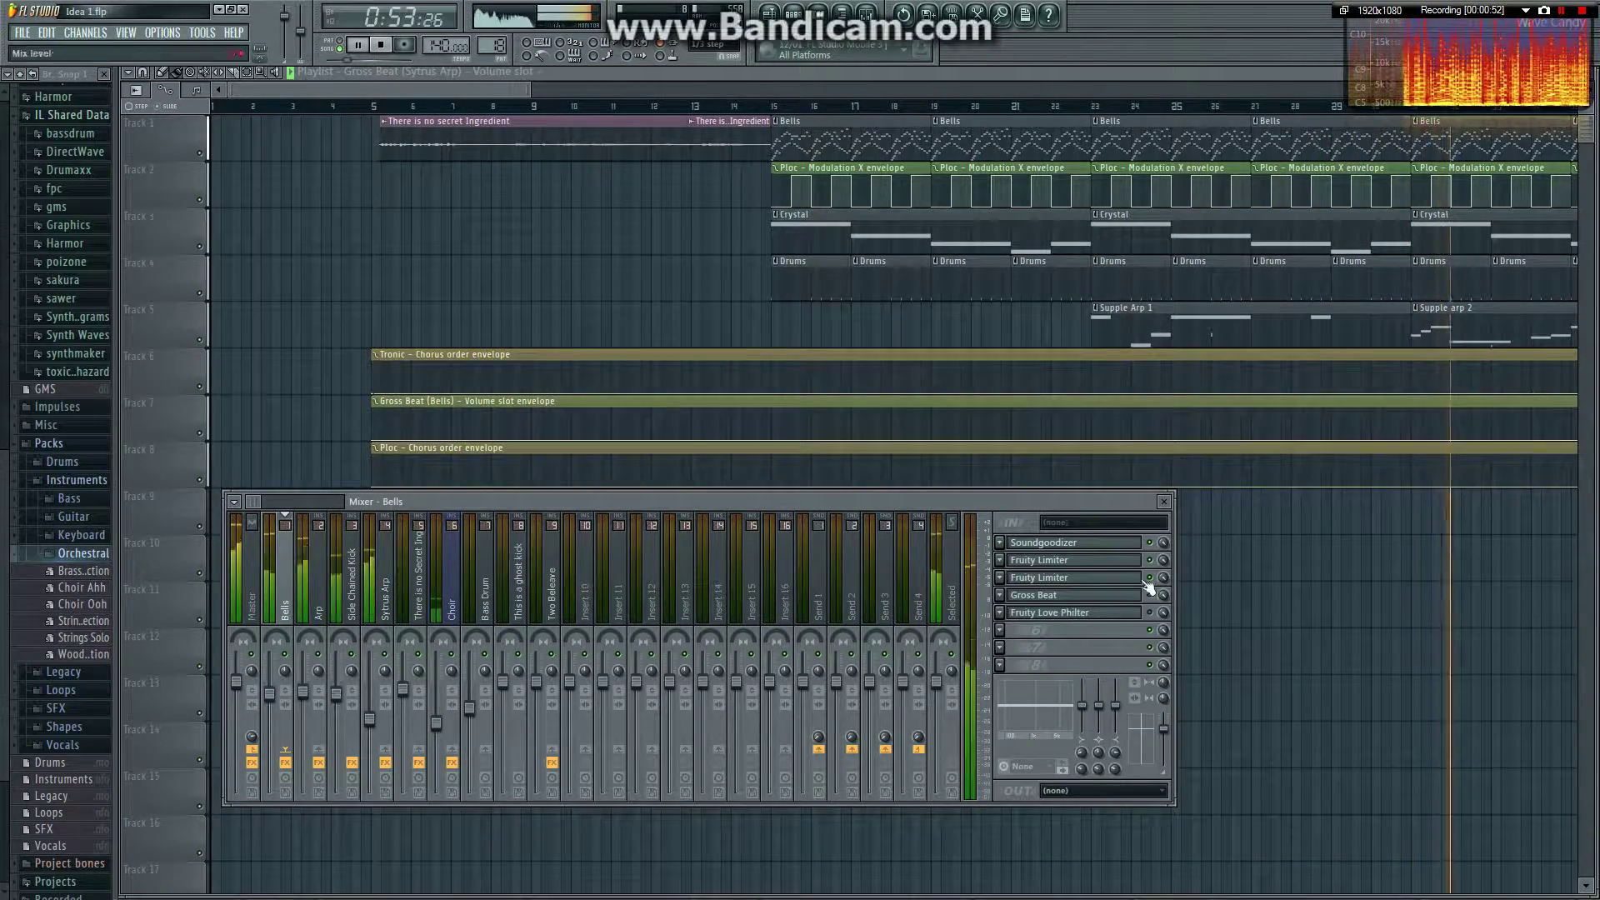
pyautogui.click(1075, 613)
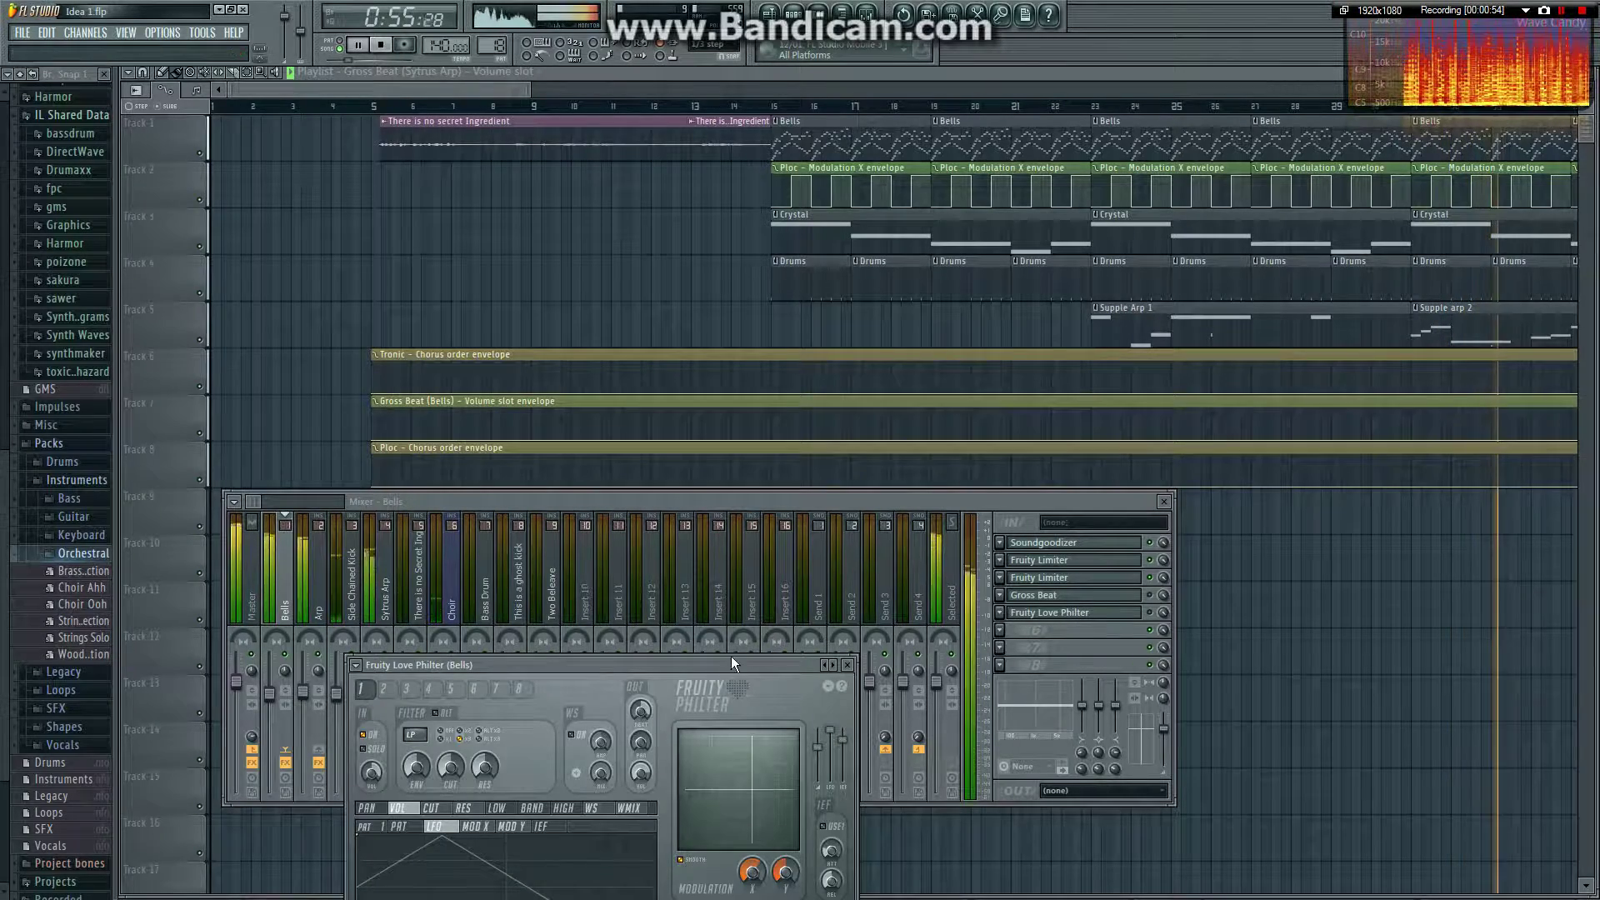
pyautogui.moveTo(730, 664); pyautogui.dragTo(847, 372)
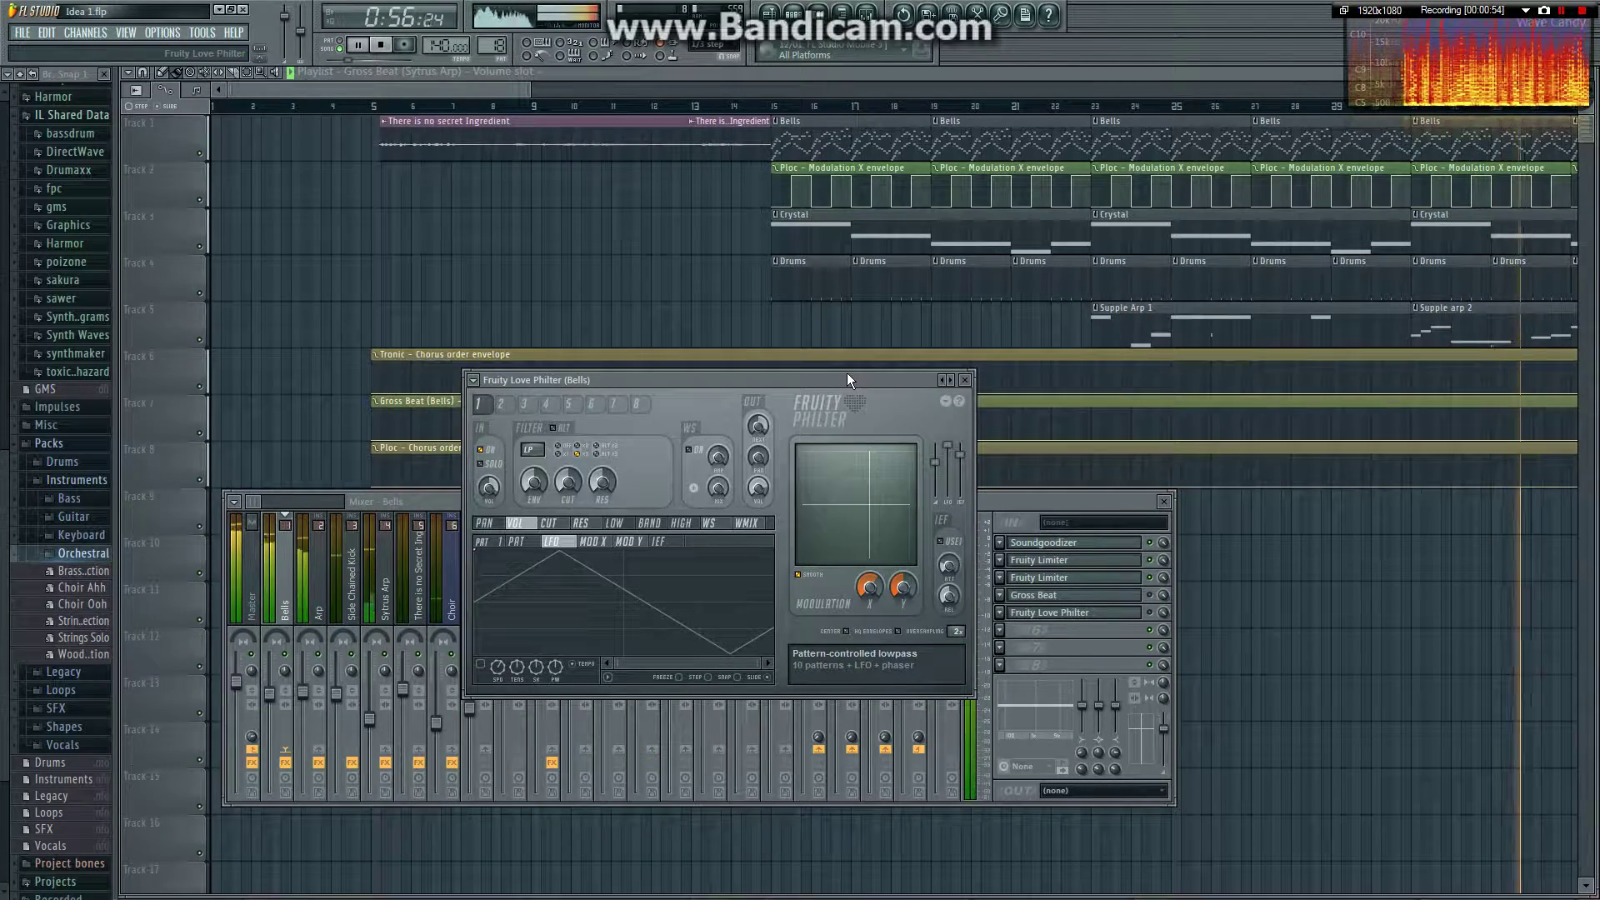
pyautogui.click(475, 382)
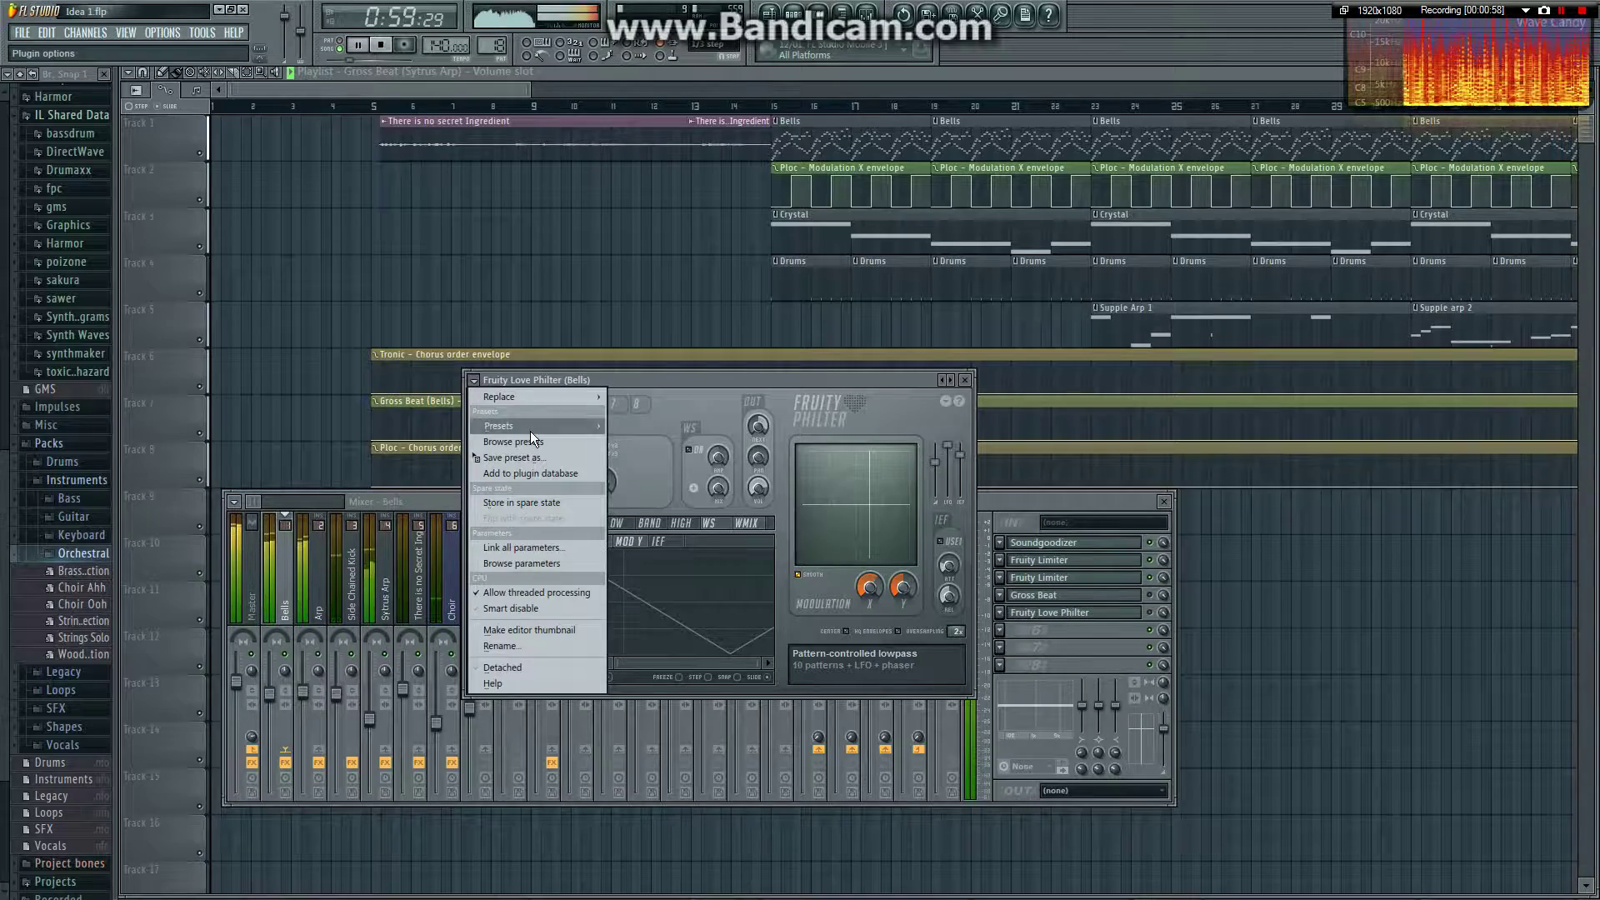
pyautogui.moveTo(530, 428)
pyautogui.click(870, 373)
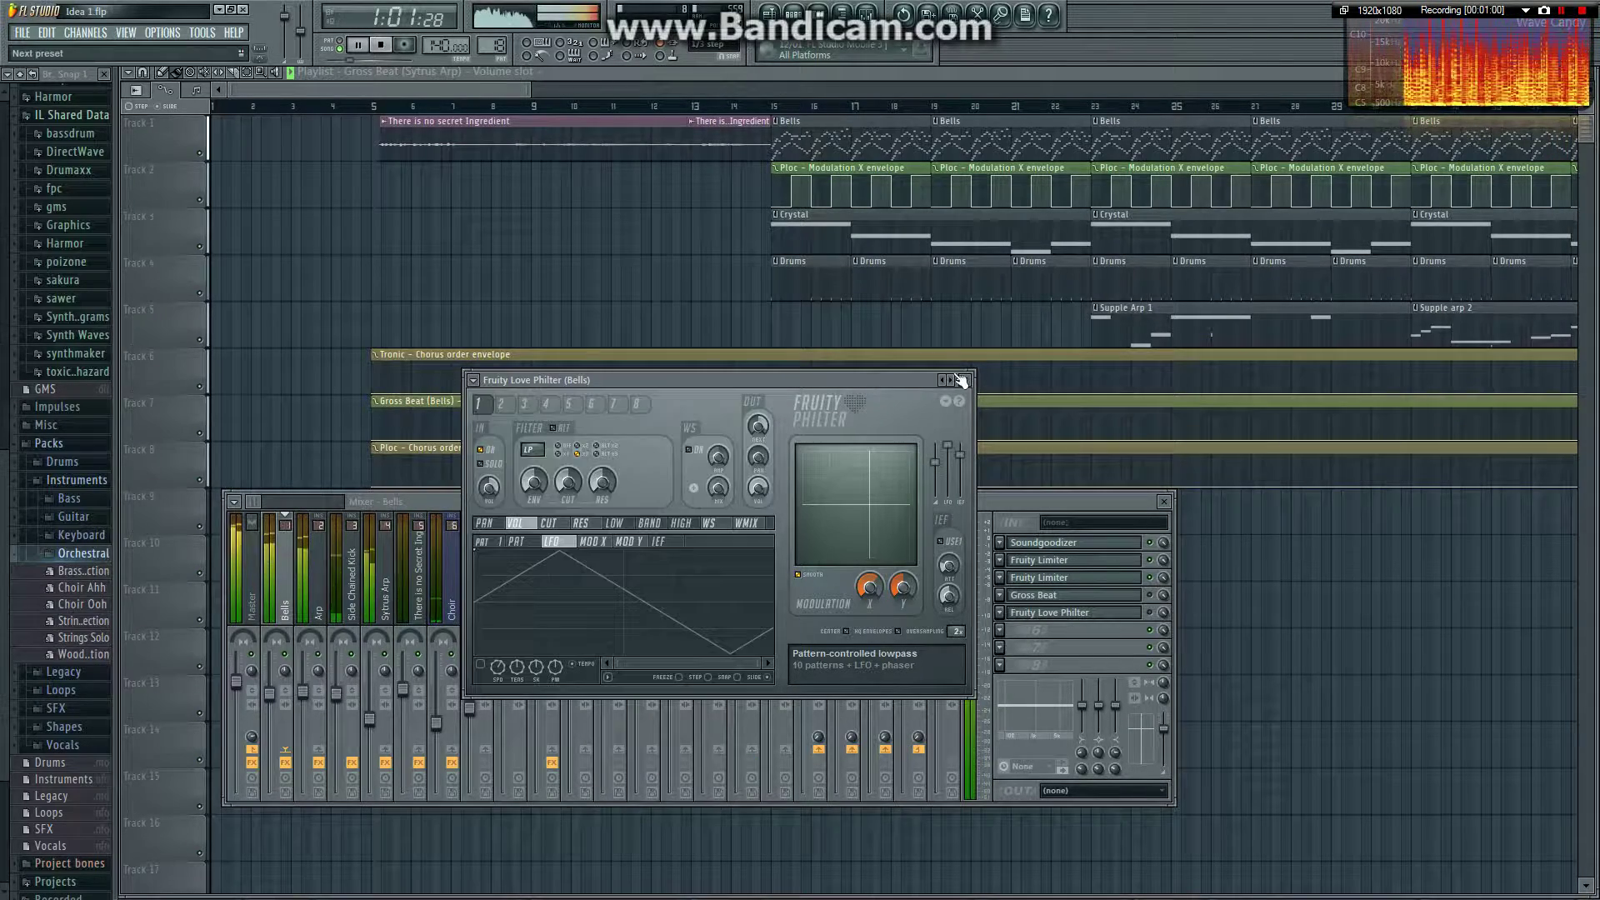
pyautogui.click(965, 380)
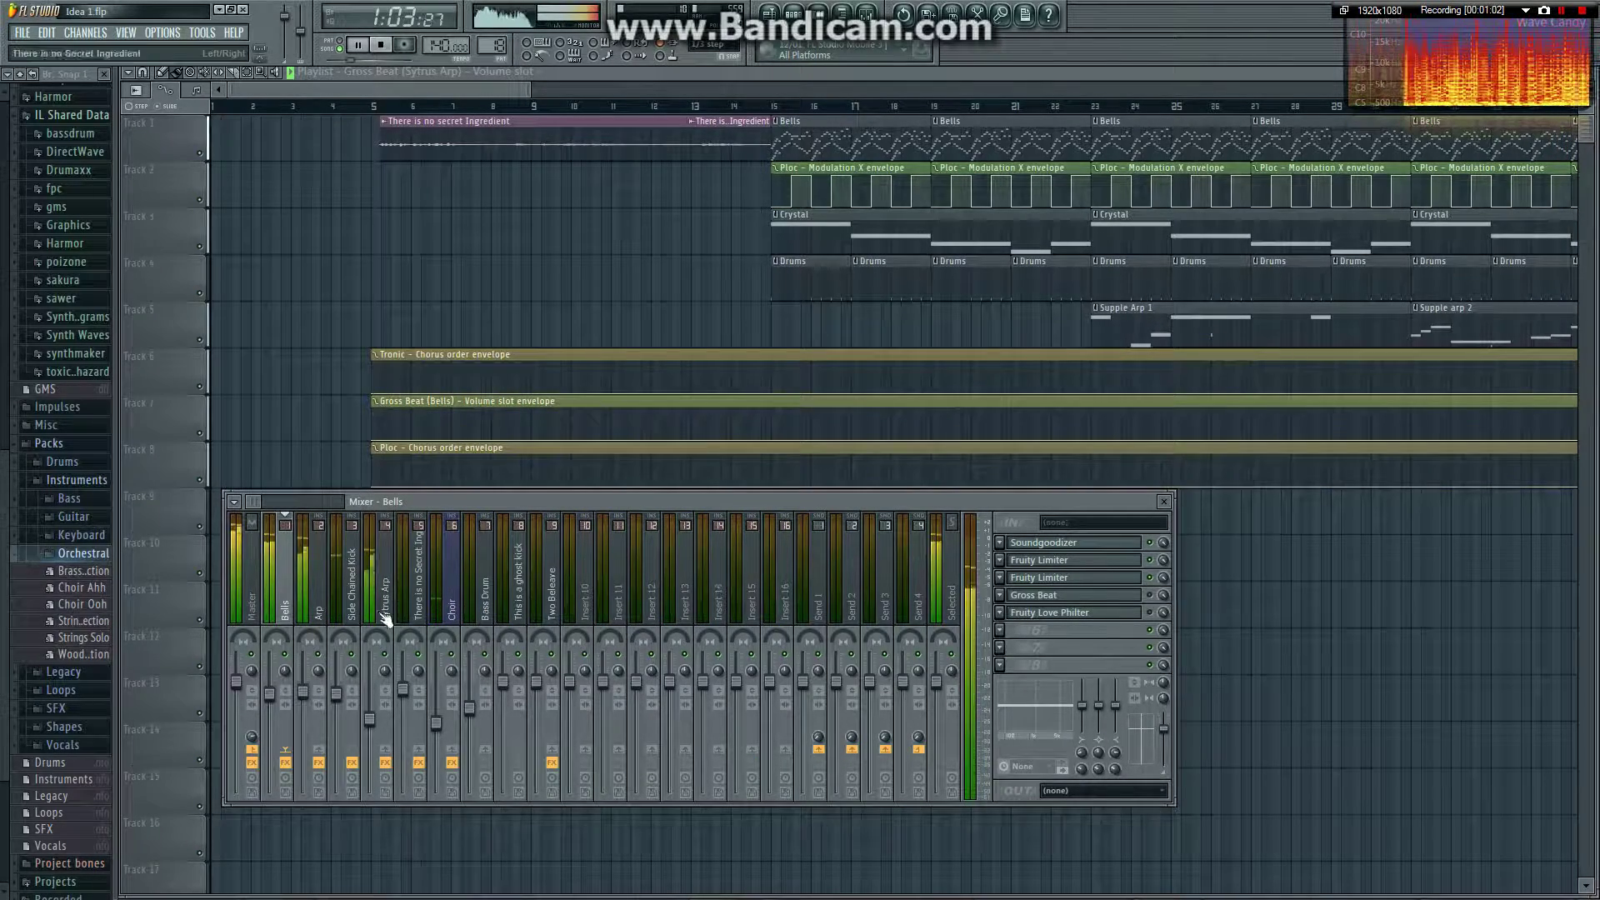
# - Select the Arp mixer track and view its Fruity Limiter
pyautogui.click(306, 611)
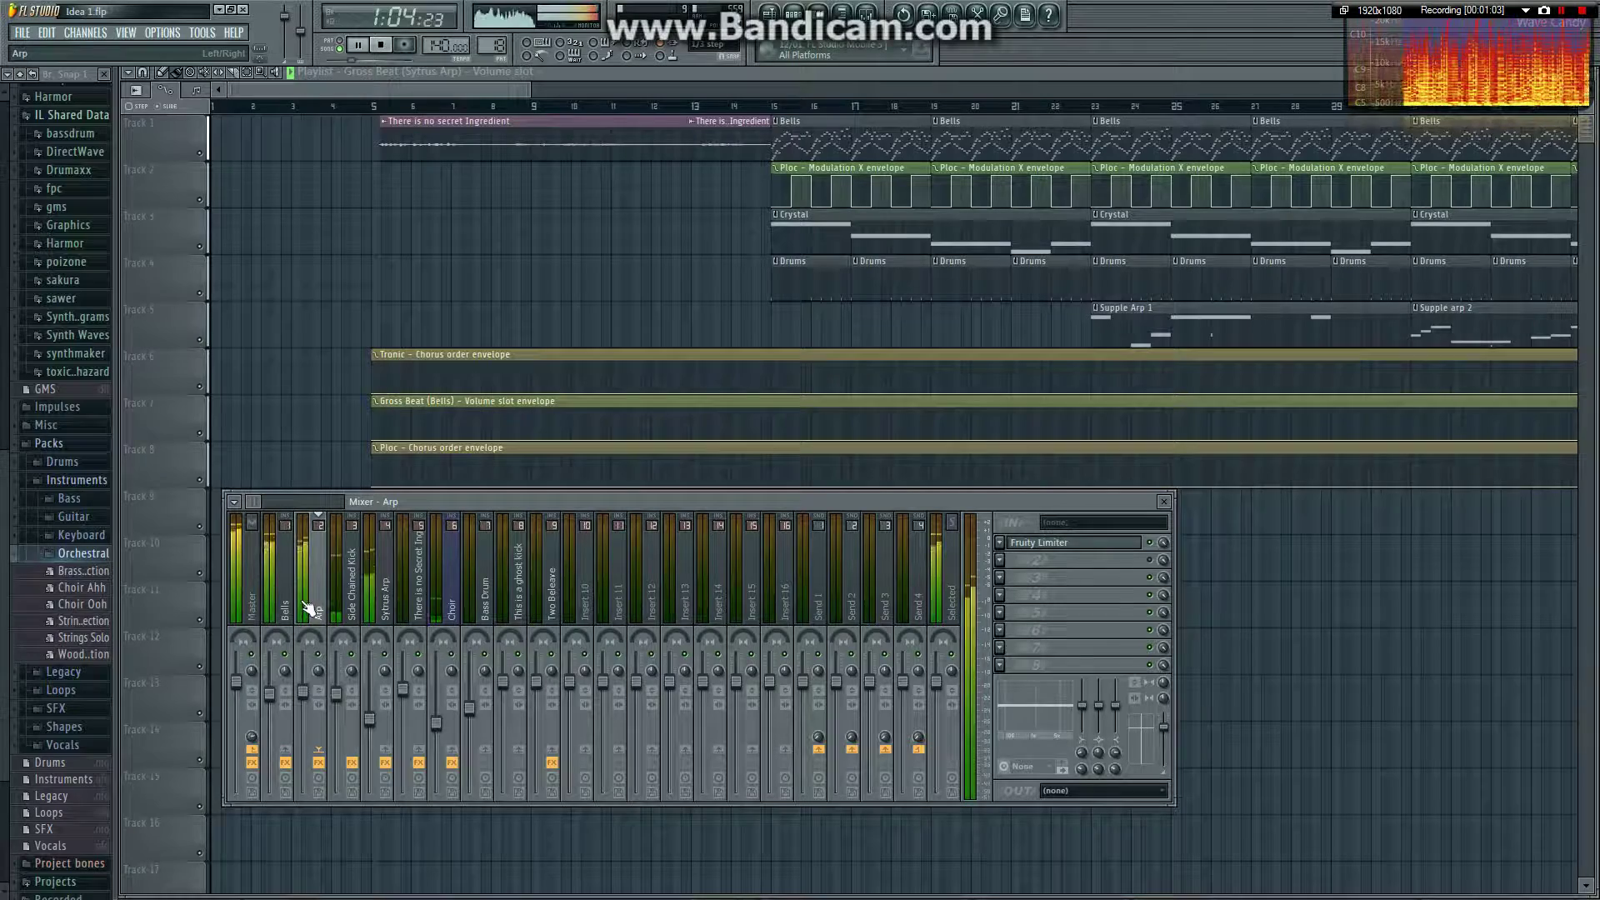
pyautogui.click(1022, 548)
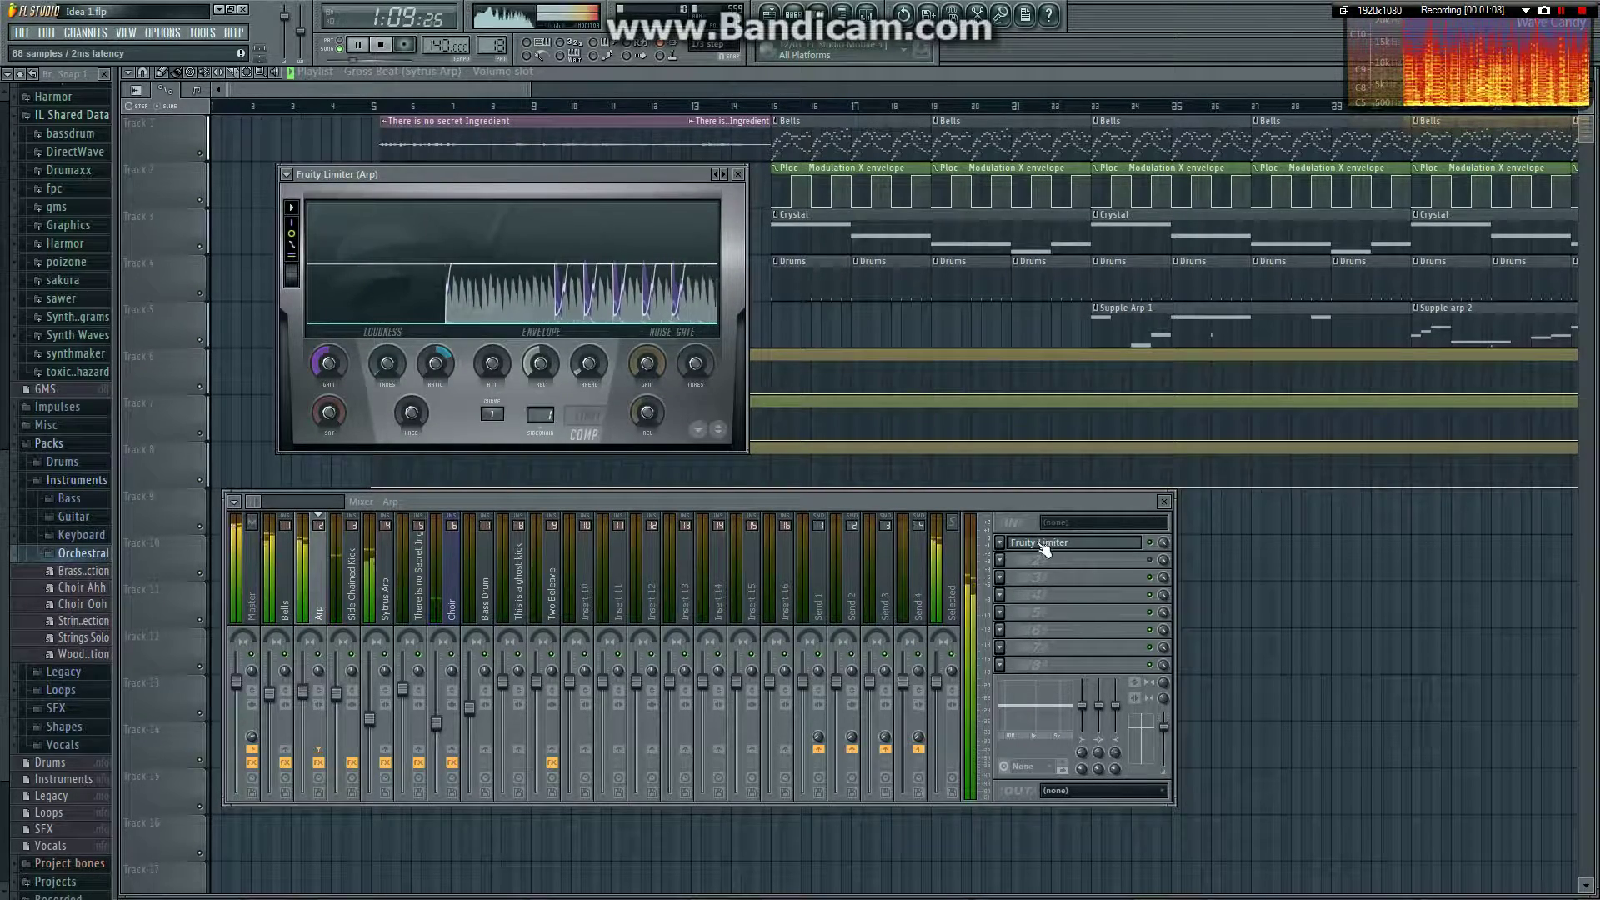
pyautogui.click(1043, 550)
# - View the Side Chained Kick track's effect chain and the Fruity Limiter and Gross Beat on the Sytrus Arp track
pyautogui.moveTo(421, 87); pyautogui.dragTo(778, 91)
pyautogui.click(867, 12)
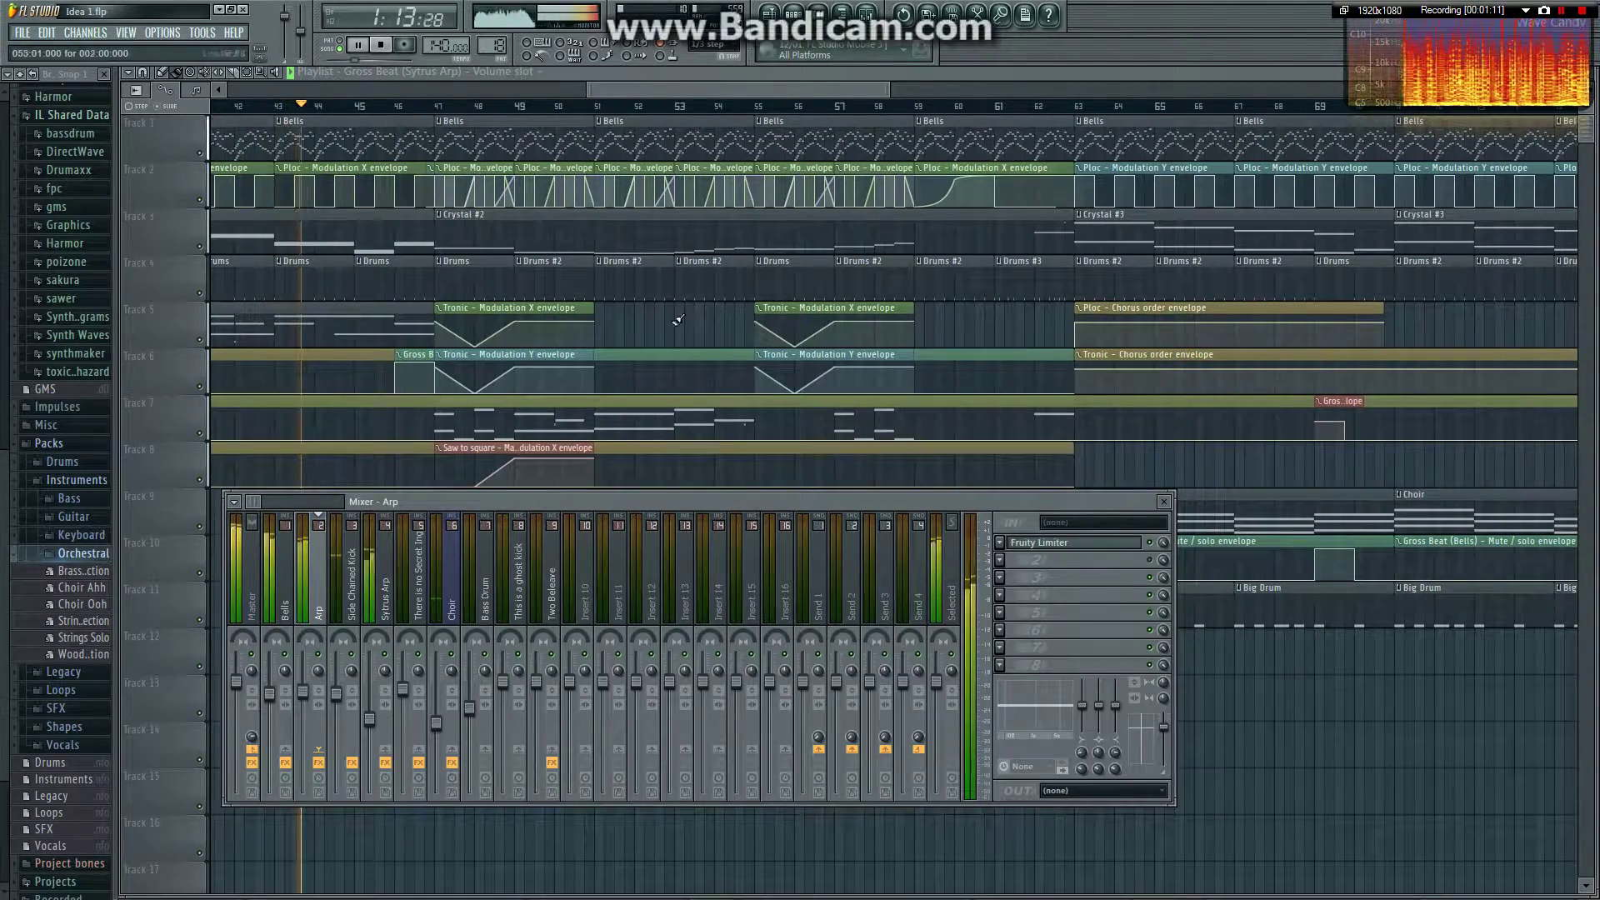
pyautogui.click(367, 610)
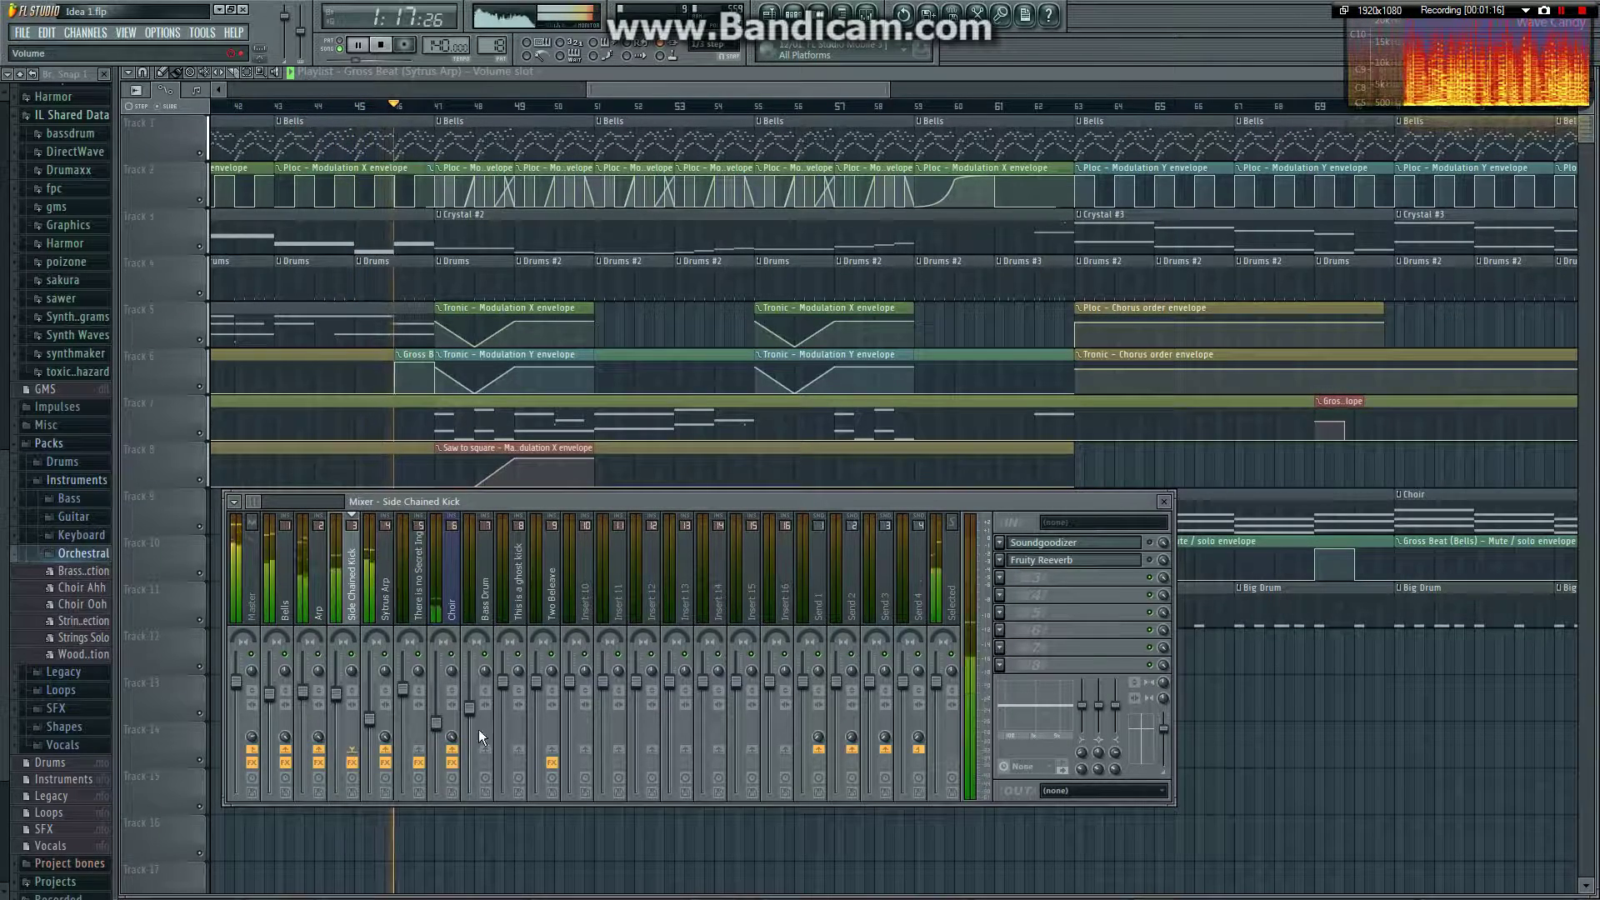
pyautogui.click(386, 594)
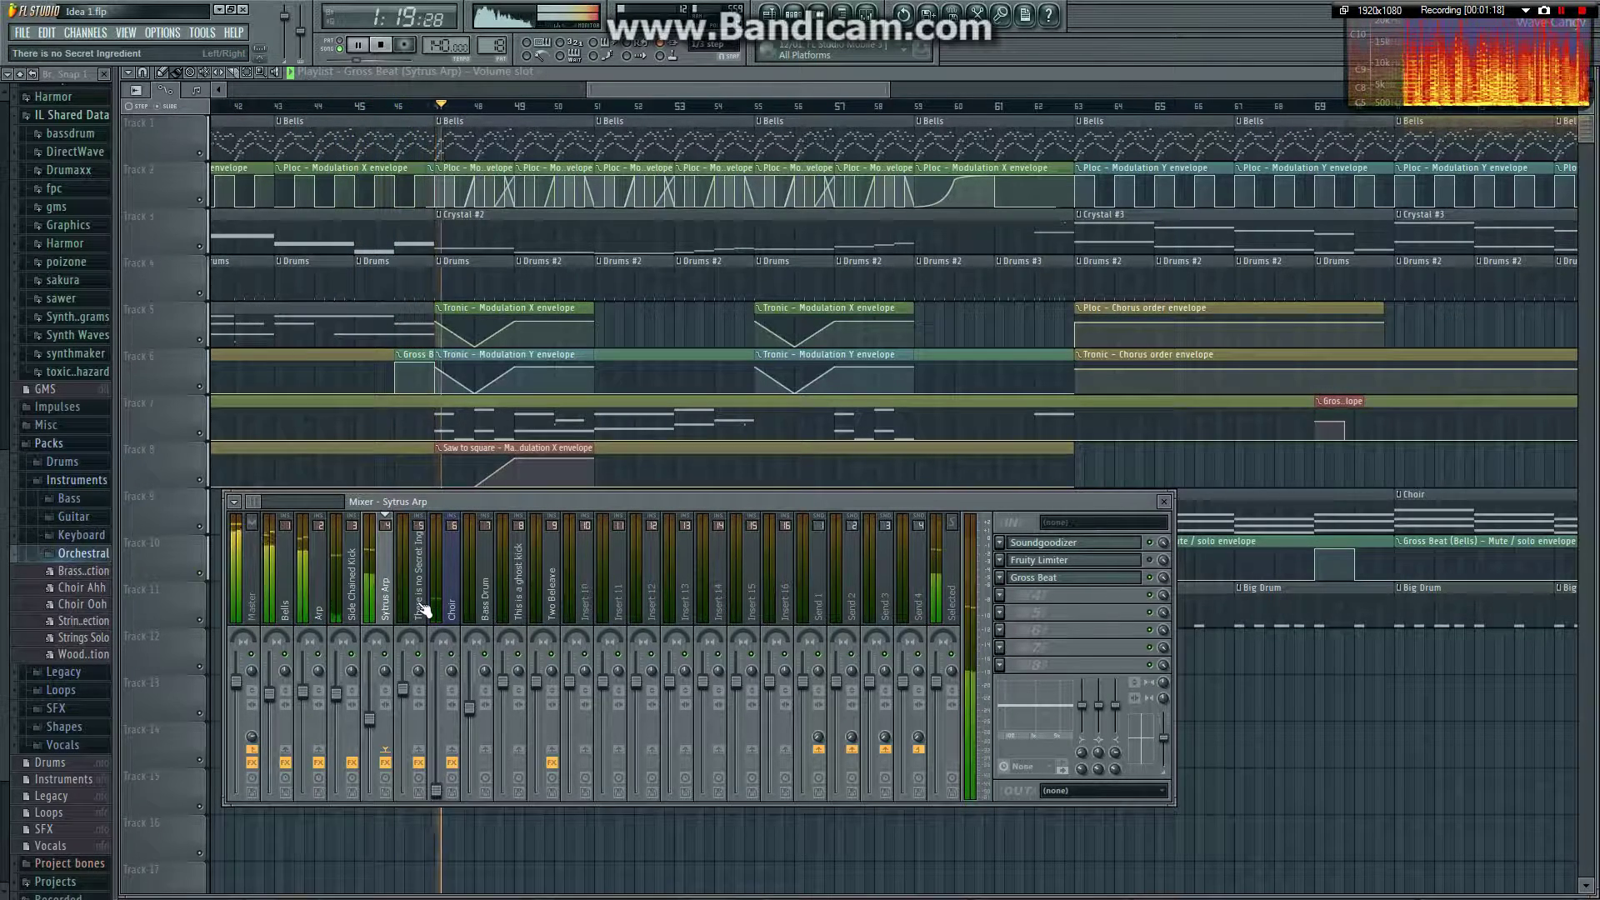
pyautogui.click(1039, 561)
pyautogui.click(1038, 561)
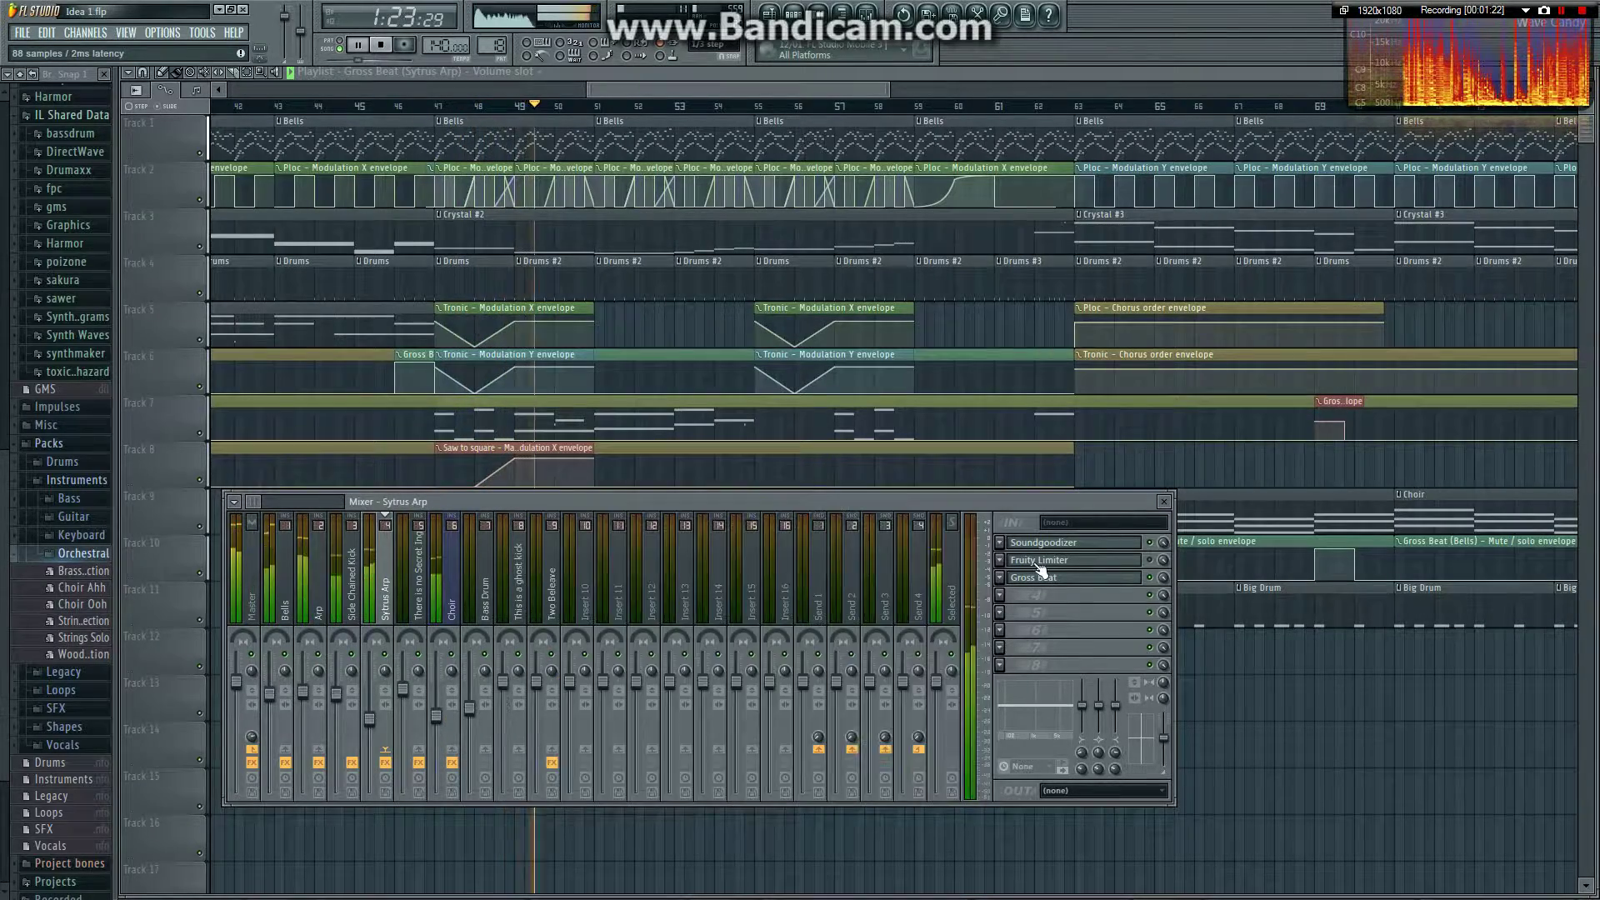
pyautogui.click(1033, 579)
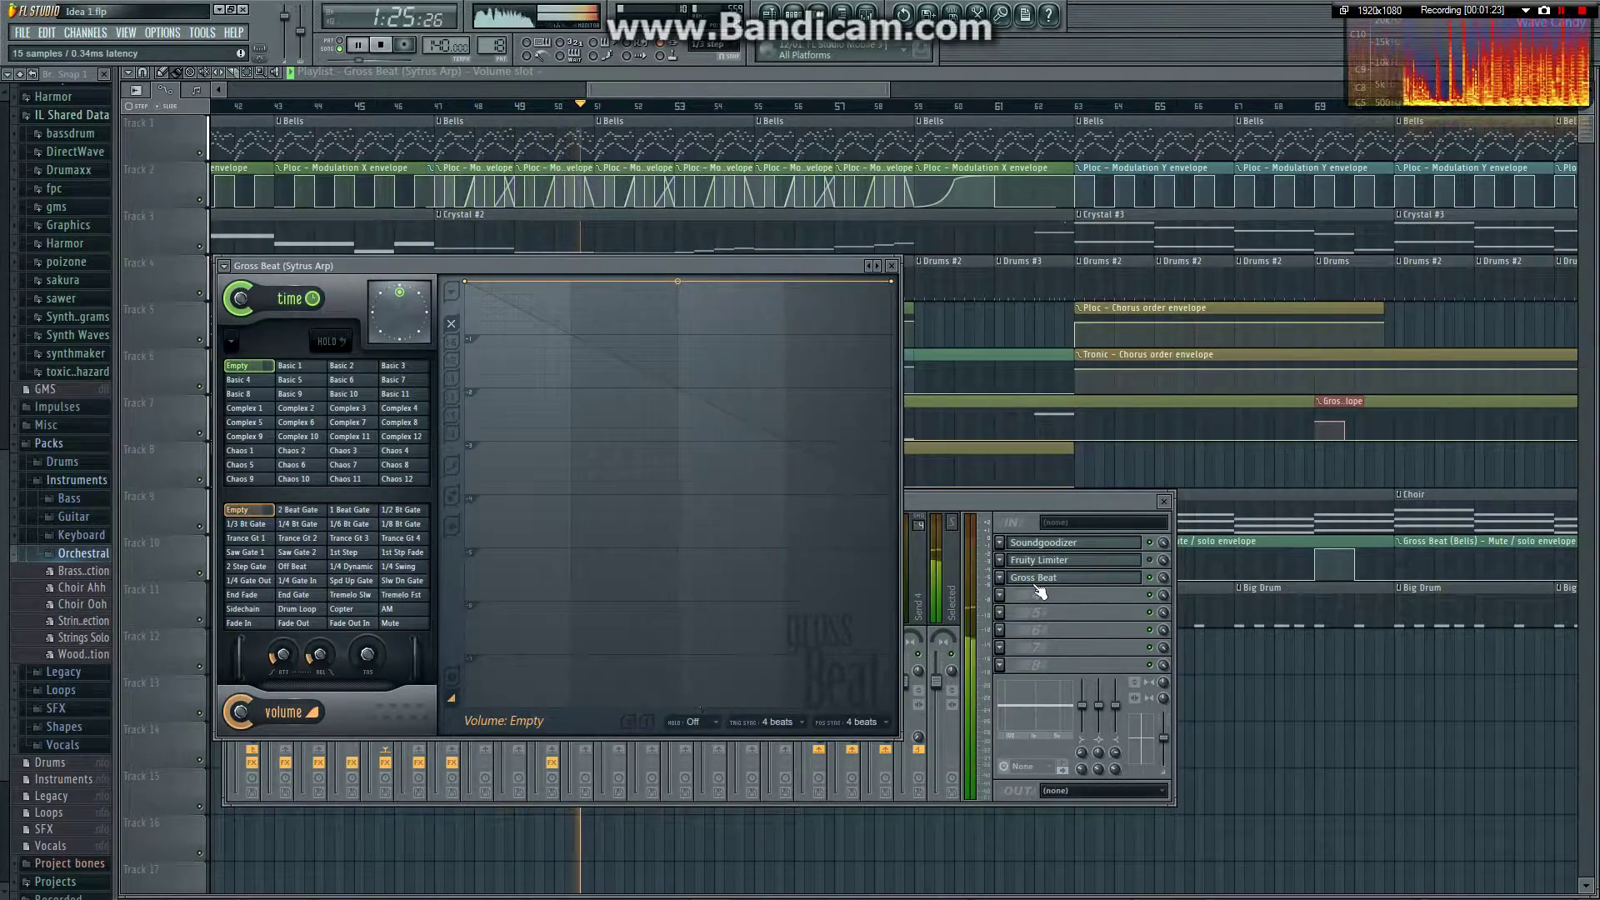
pyautogui.click(1034, 578)
# - View the Fruity Parametric EQ 2 curve on the There is no Secret Ingredient mixer track
pyautogui.click(420, 598)
pyautogui.click(1104, 548)
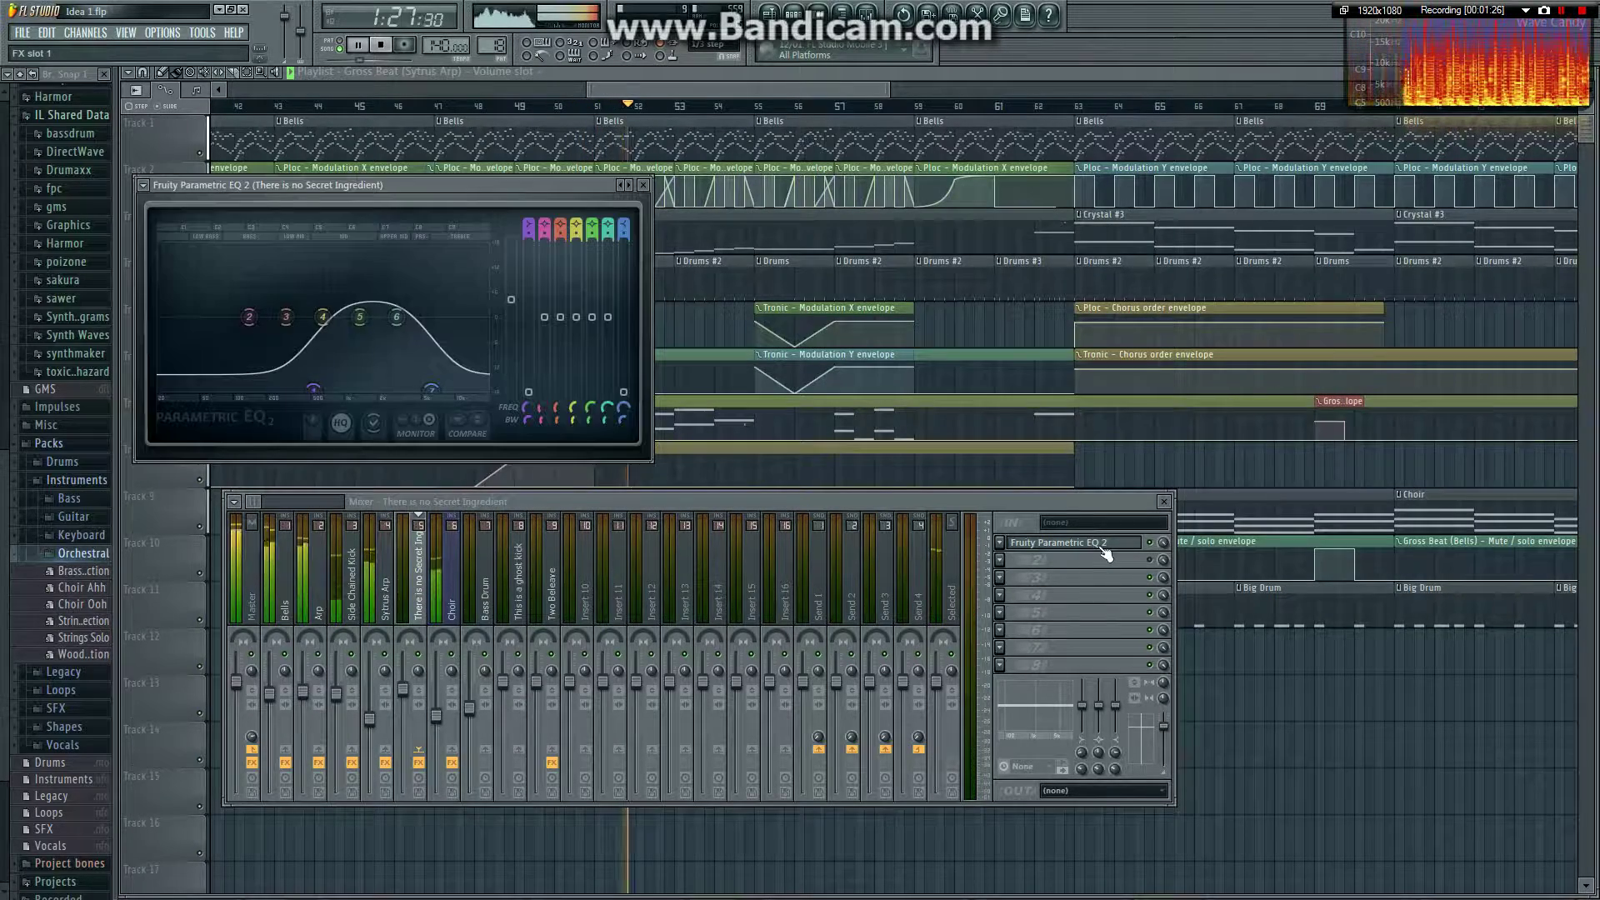
pyautogui.click(1102, 550)
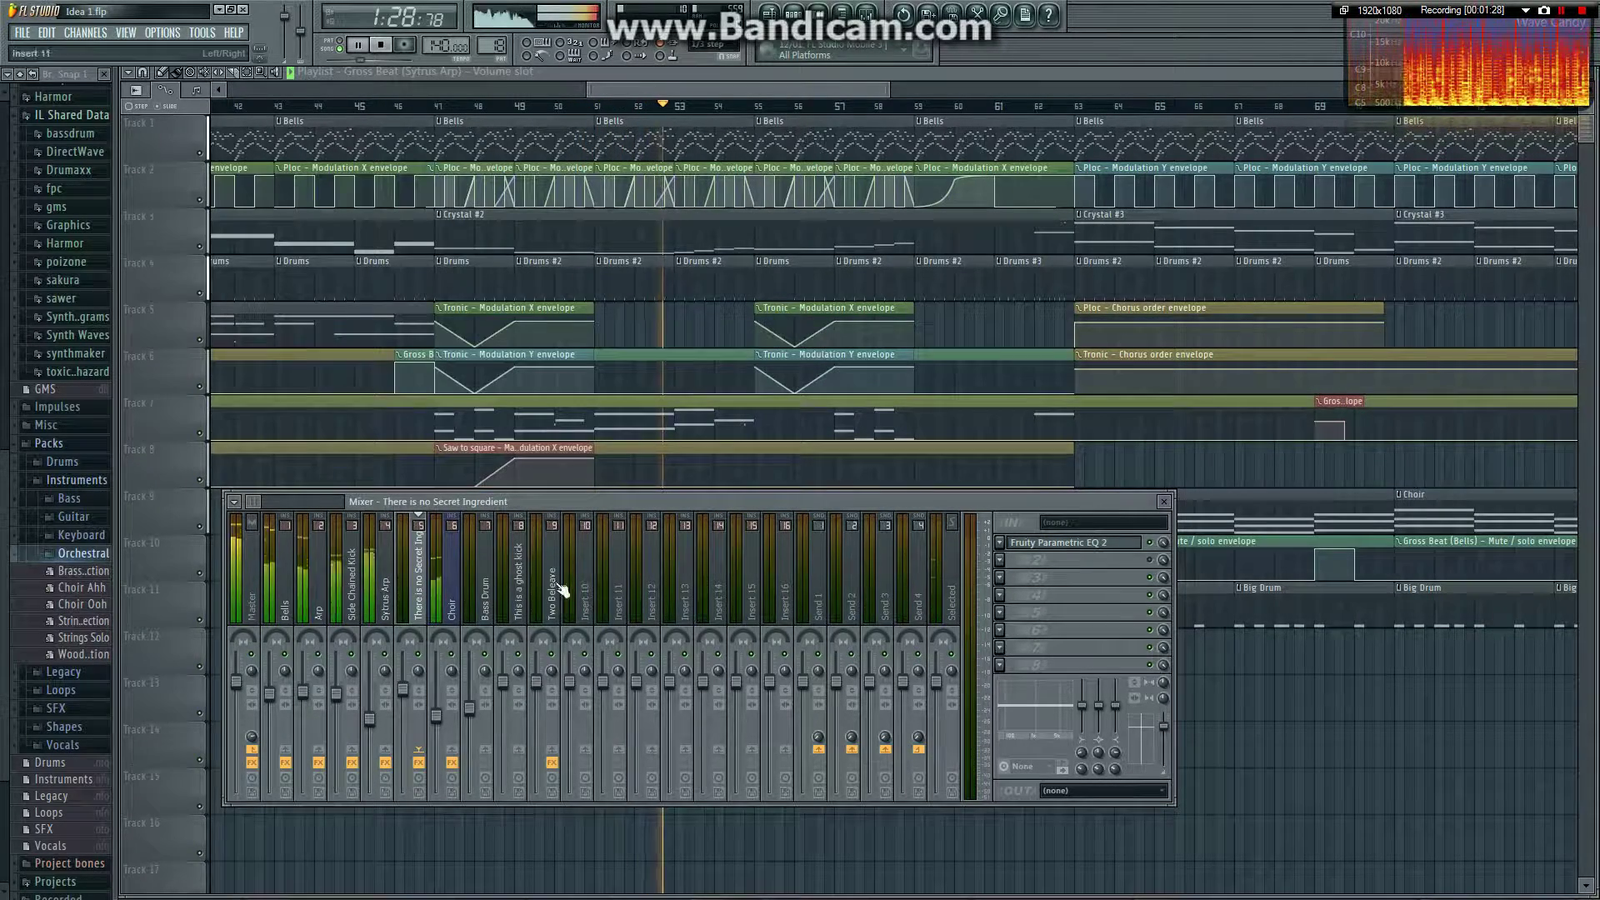
# - Select the Choir mixer track and view its Soundgoodizer and Fruity Limiter
pyautogui.click(450, 605)
pyautogui.click(1058, 561)
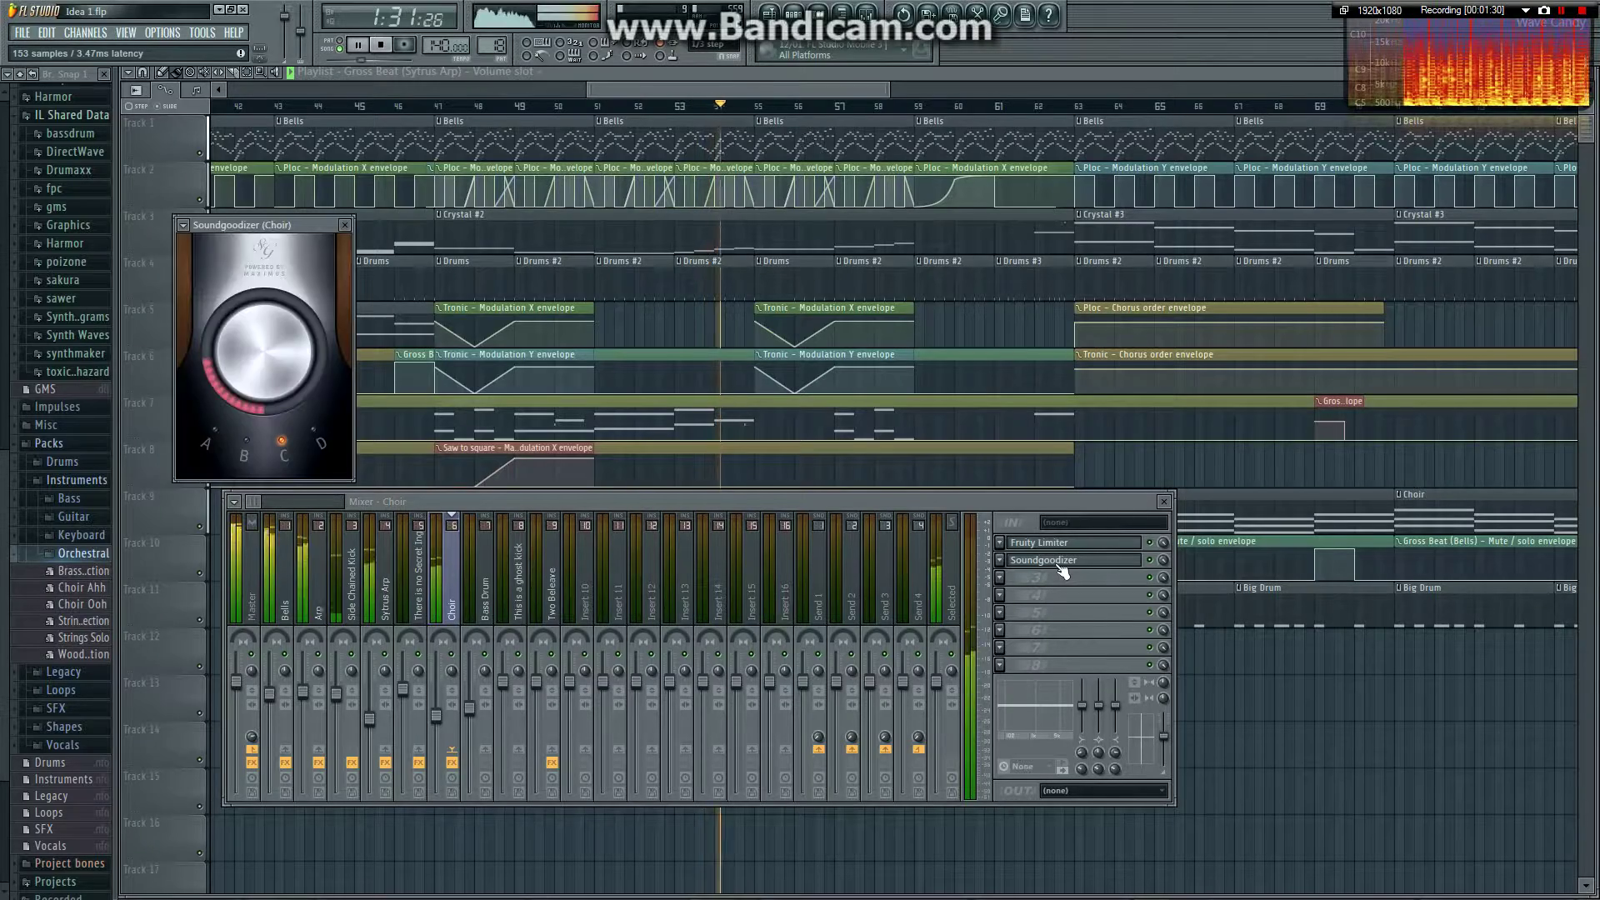
pyautogui.click(1058, 561)
pyautogui.click(1060, 546)
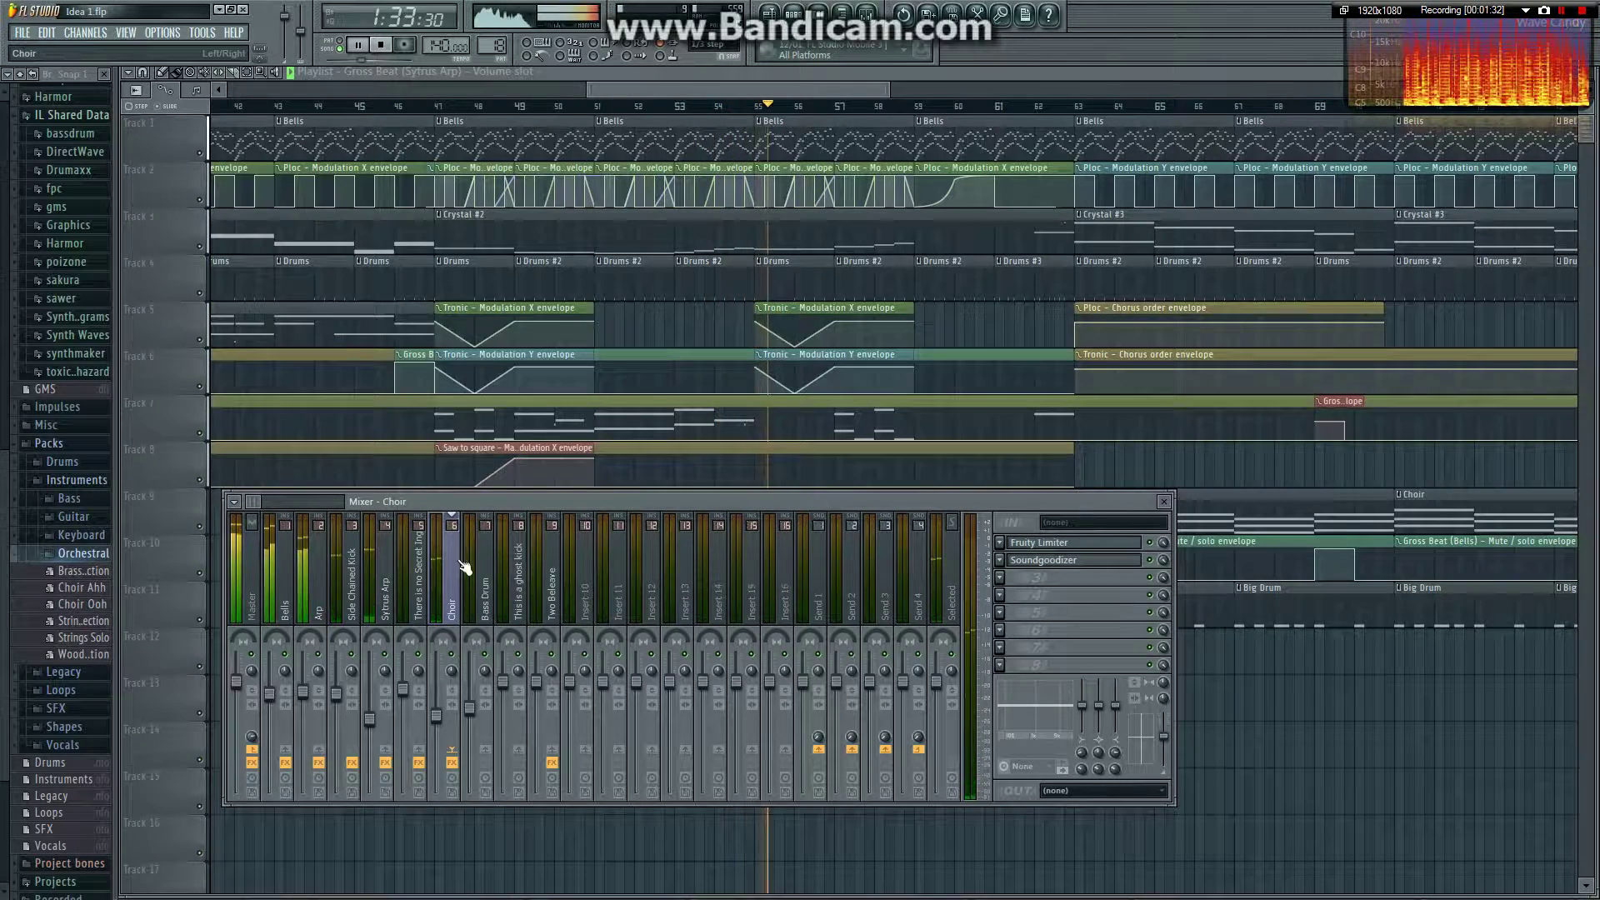
# - Check the Bass Drum and This is a ghost kick tracks, and view the Soundgoodizer, Fruity Limiter and Fruity Parametric EQ 2 on Two Beleave
pyautogui.click(488, 583)
pyautogui.click(520, 602)
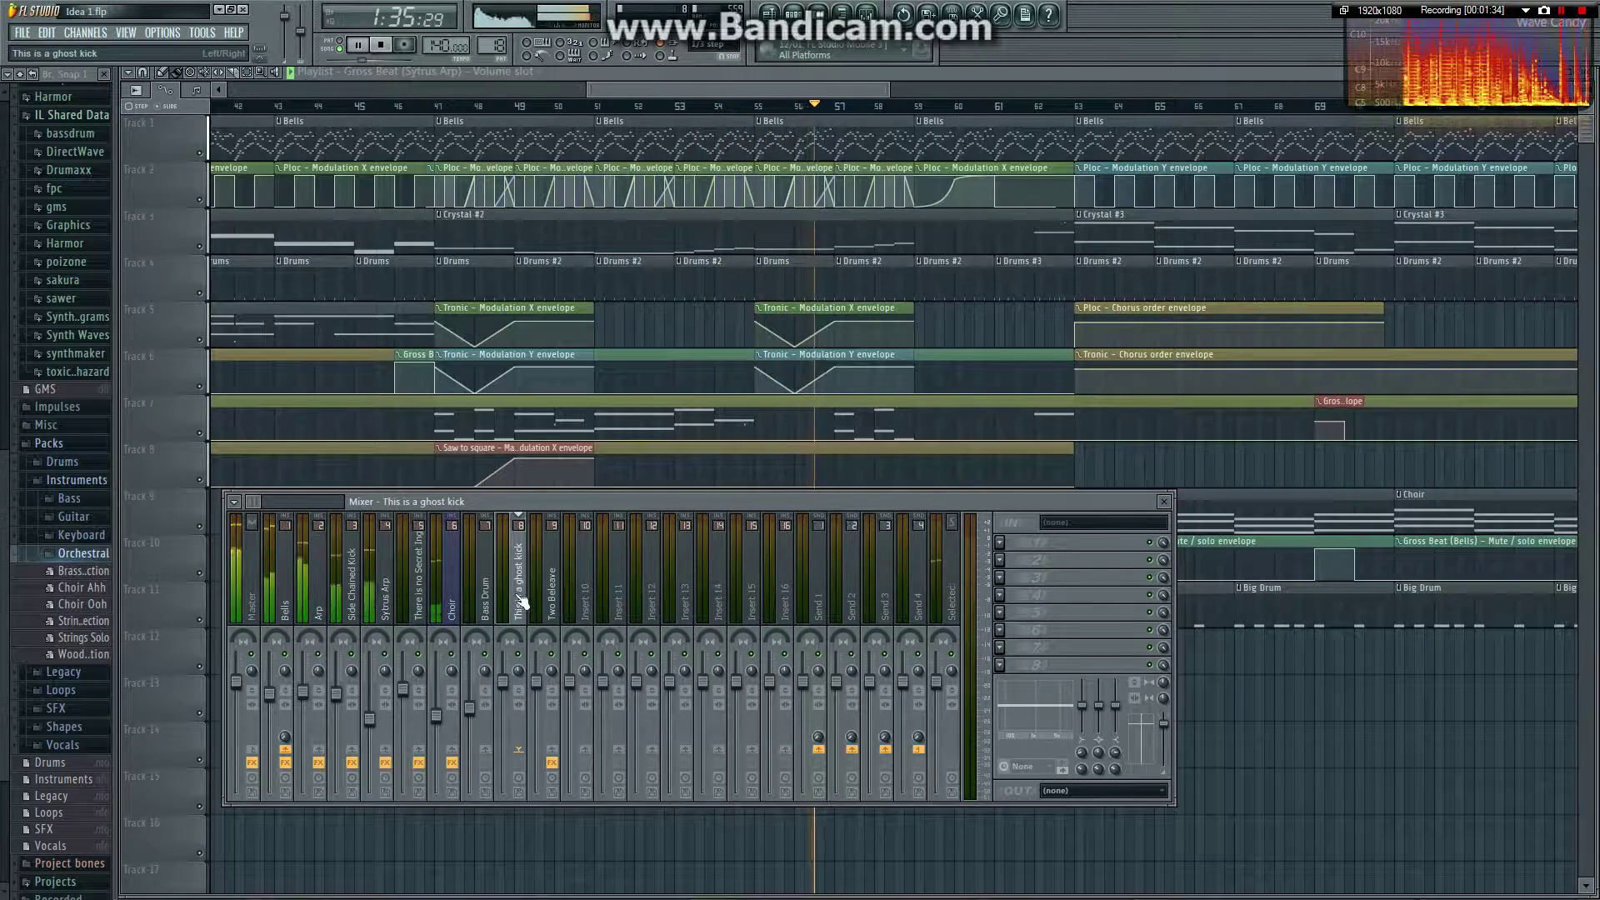
pyautogui.click(565, 602)
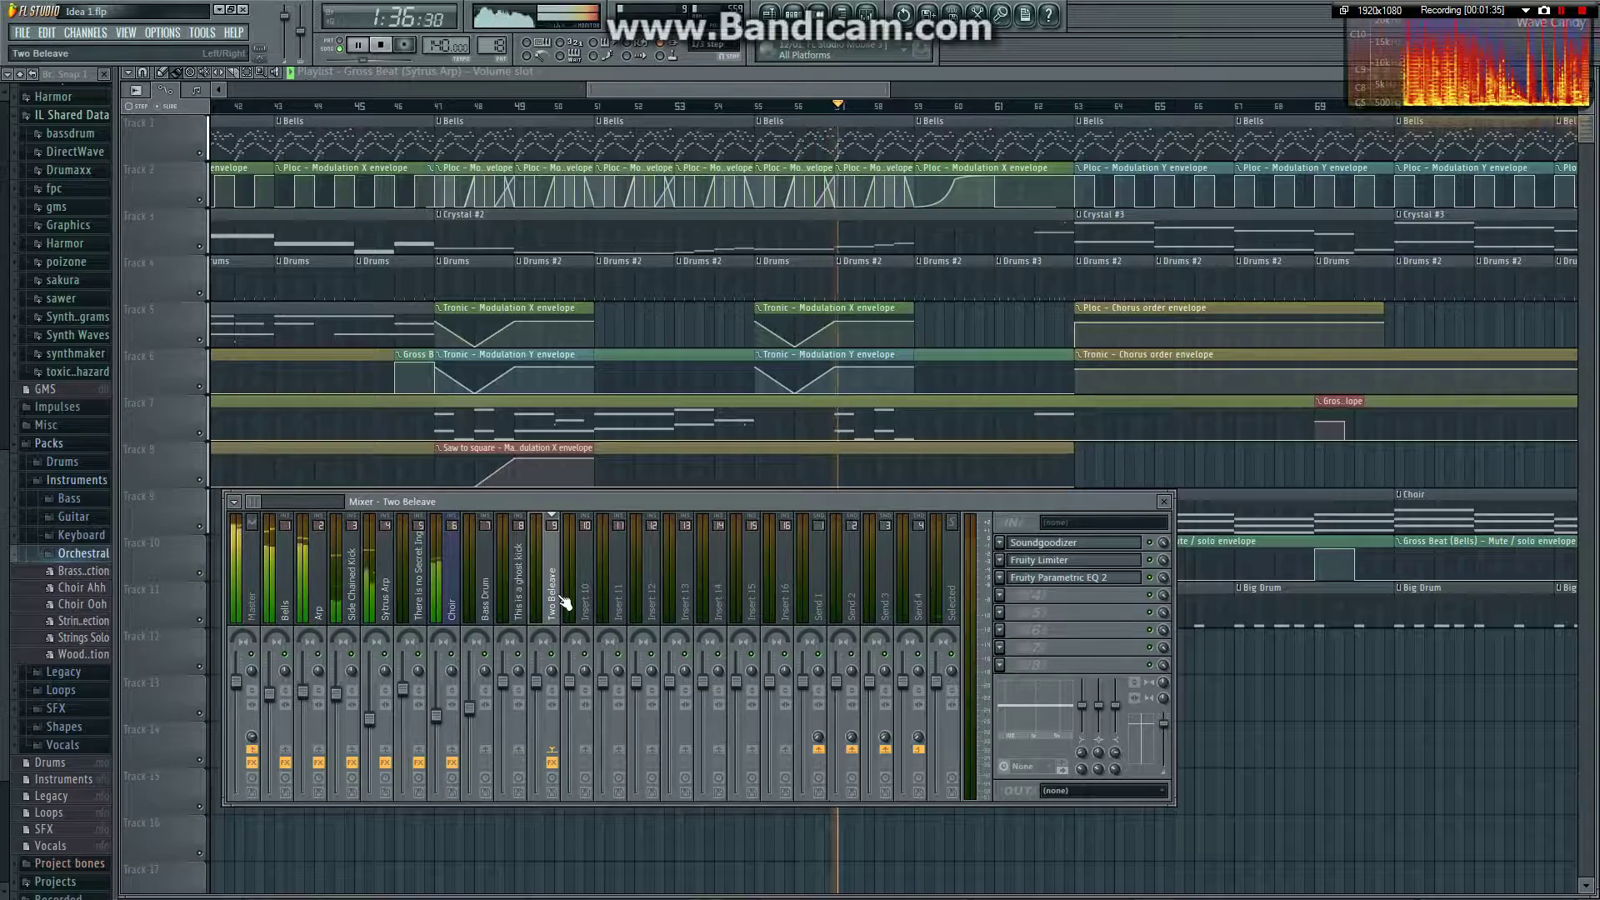
pyautogui.click(1080, 543)
pyautogui.click(1076, 546)
pyautogui.click(1072, 561)
pyautogui.click(1073, 562)
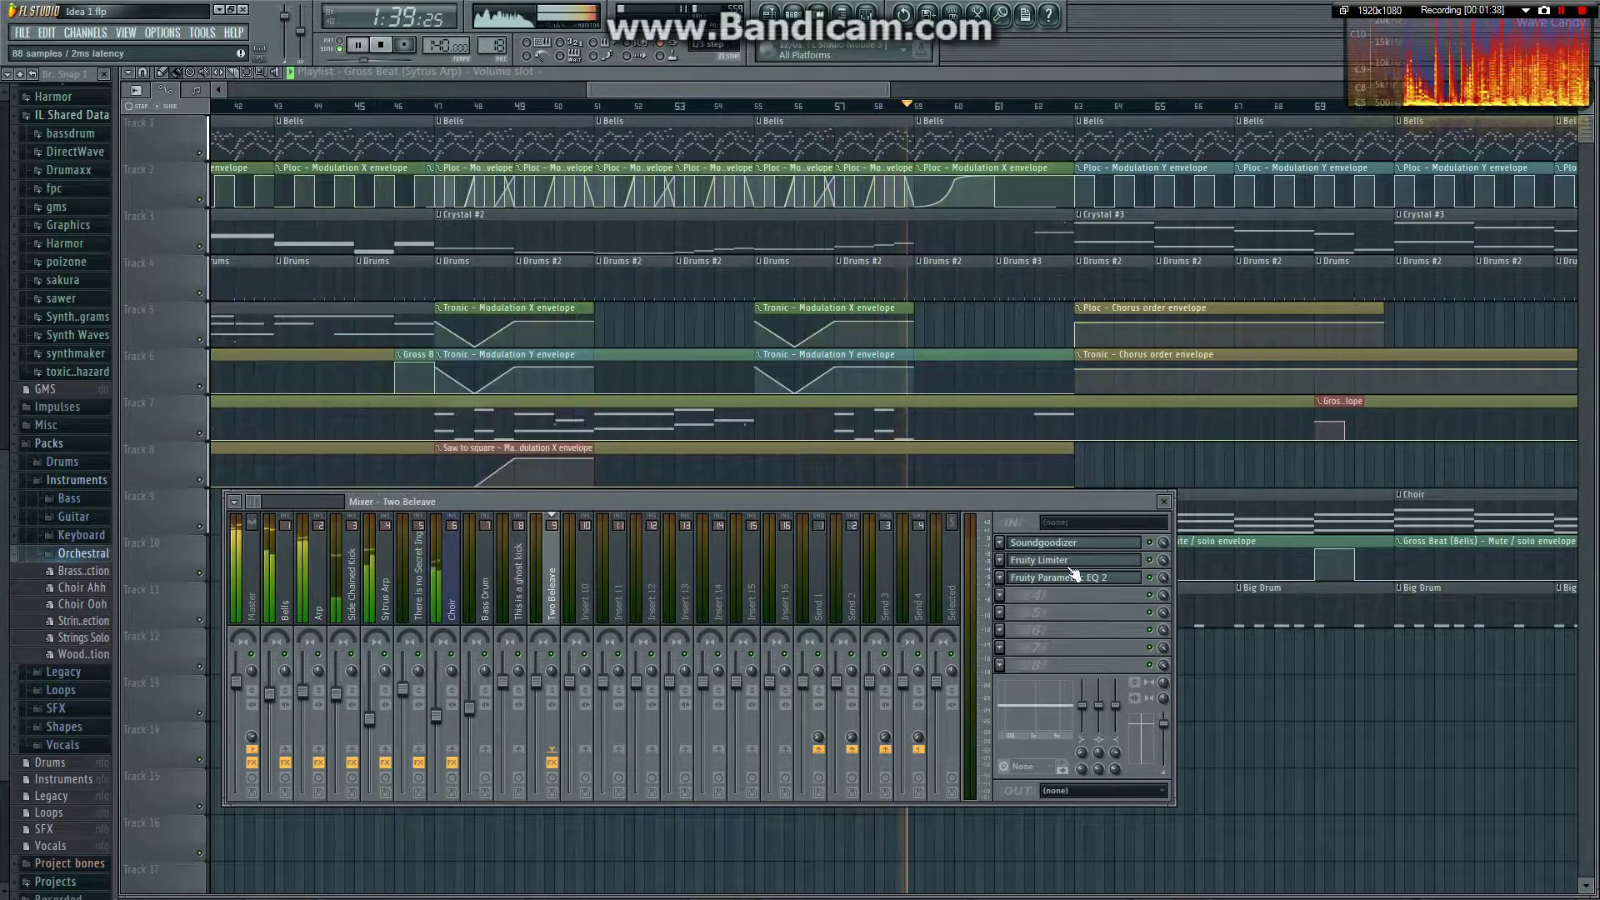
pyautogui.click(1070, 577)
pyautogui.click(1050, 581)
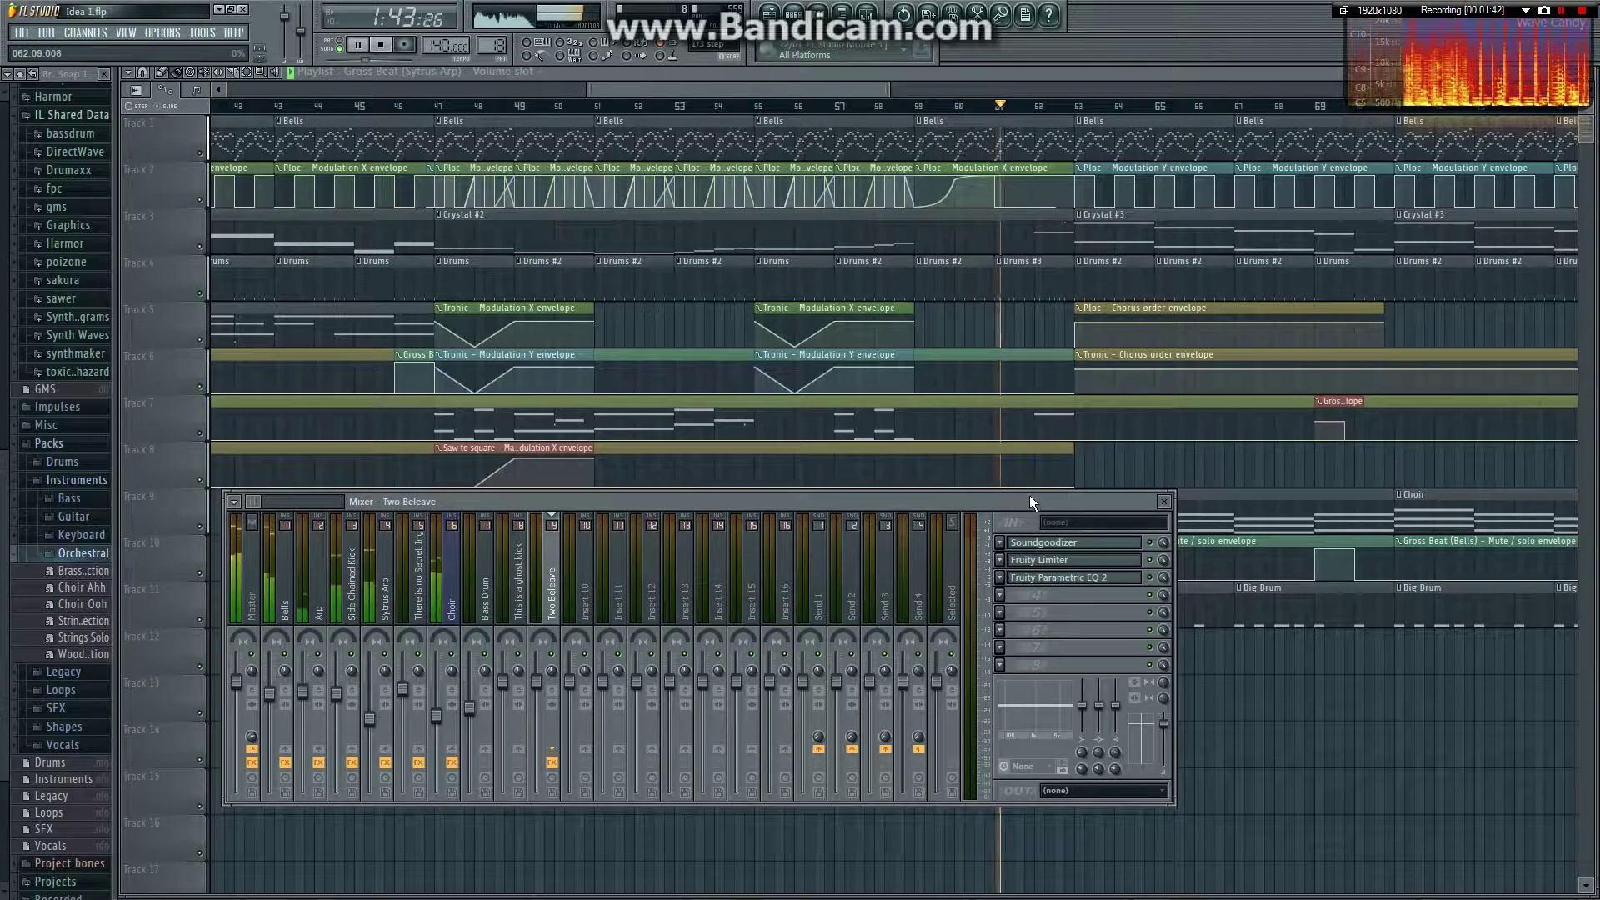
# - Replace the mixer with the channel rack and set its channel display filter to All
pyautogui.moveTo(1030, 501); pyautogui.dragTo(1075, 643)
pyautogui.click(762, 77)
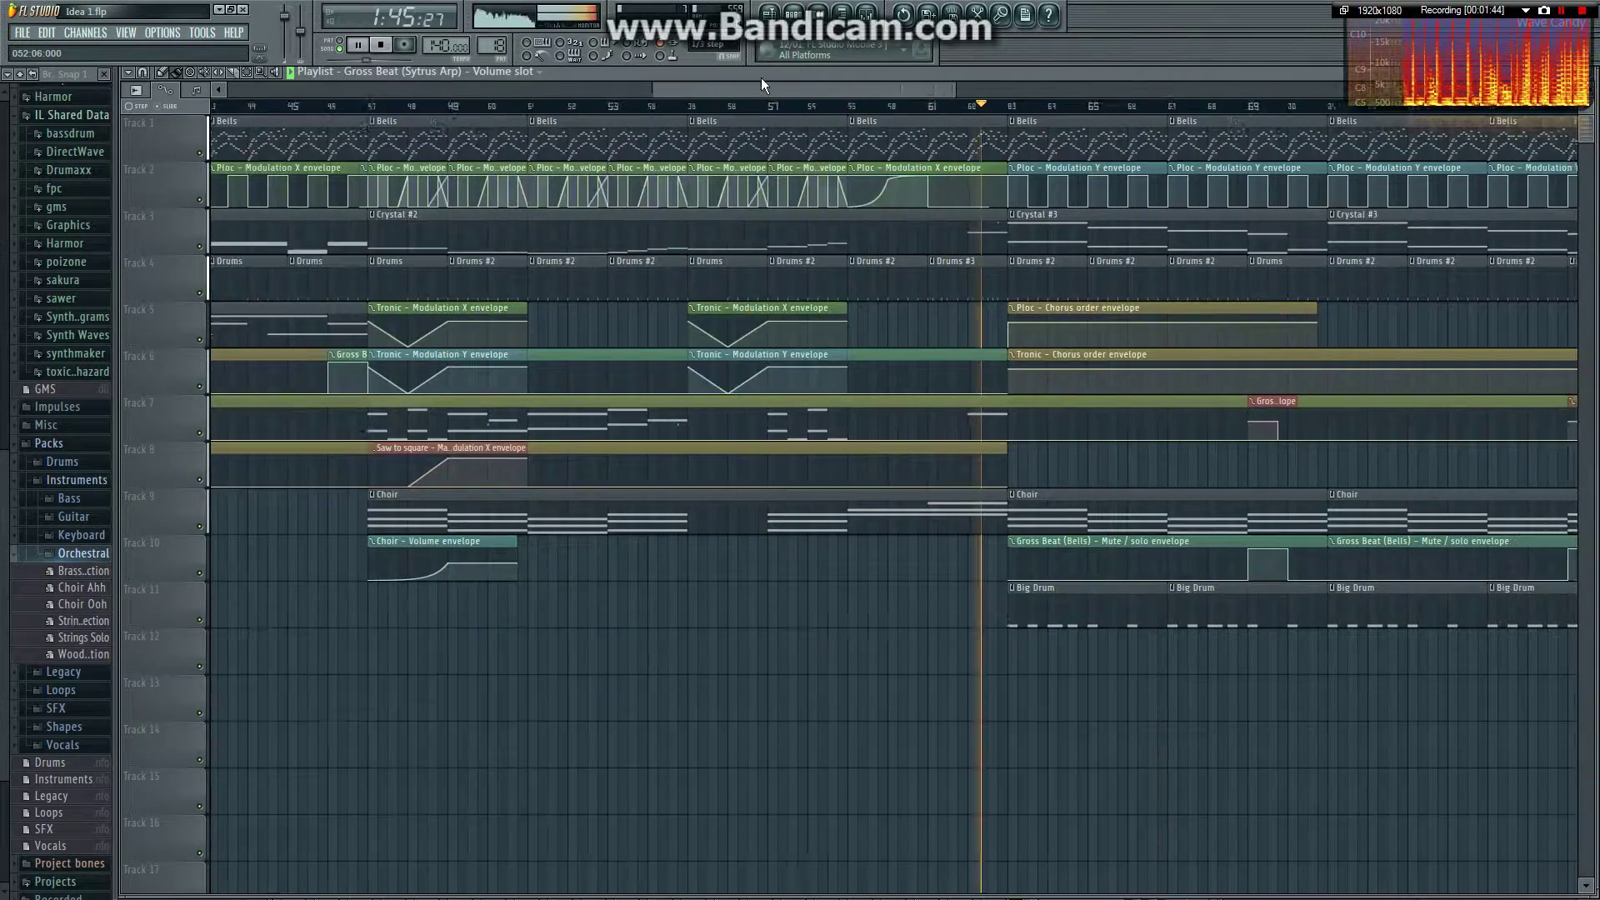
pyautogui.click(798, 12)
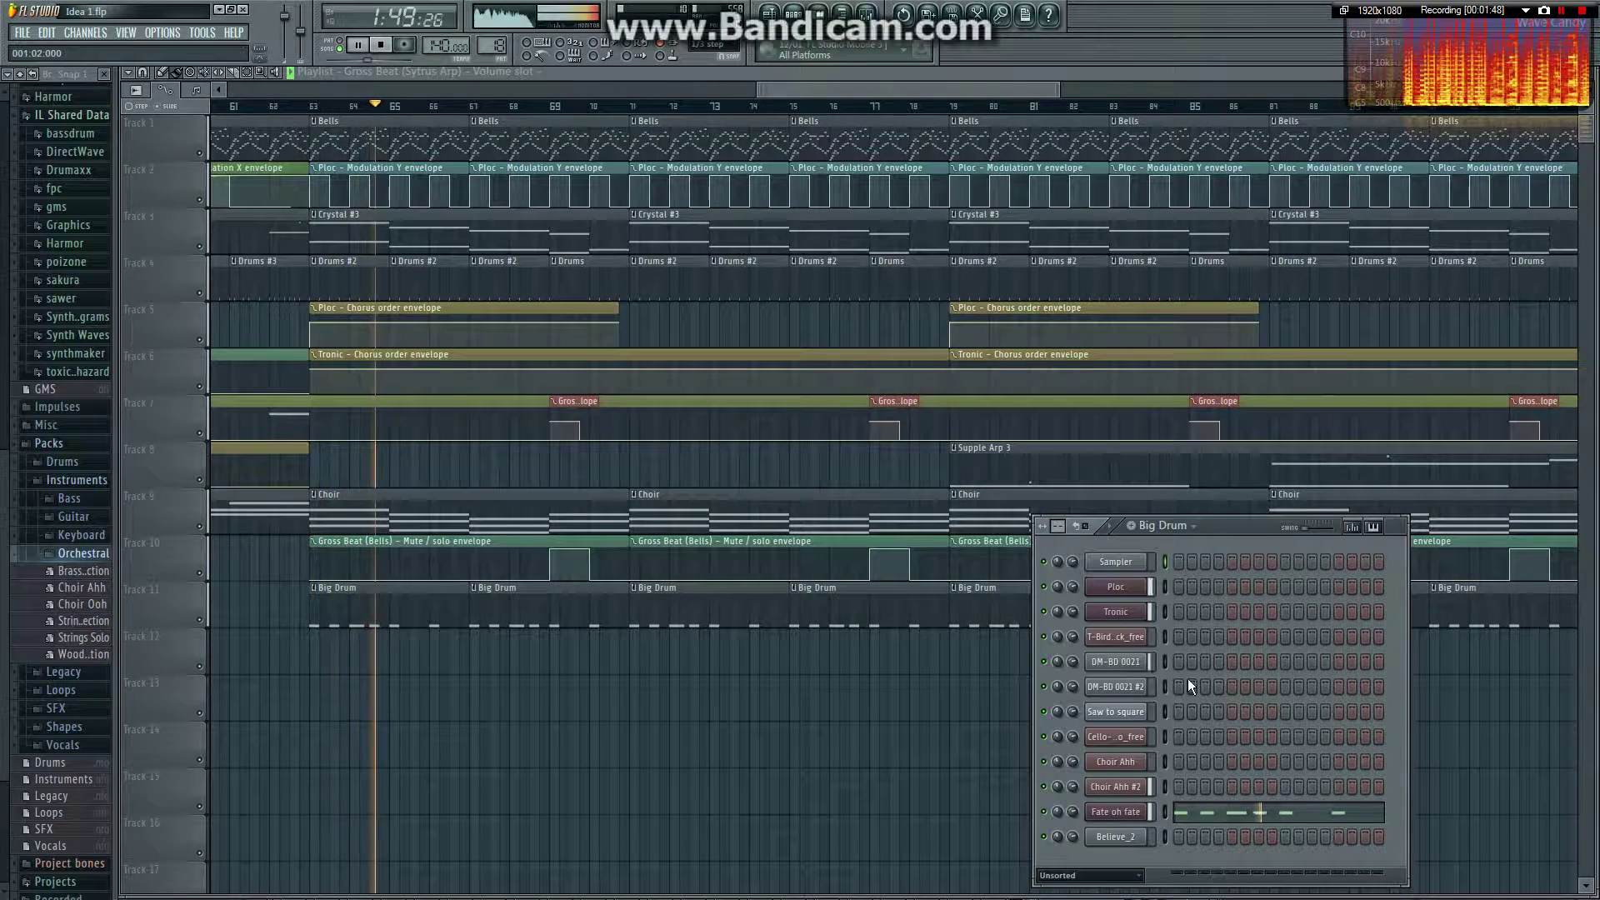
pyautogui.click(1098, 875)
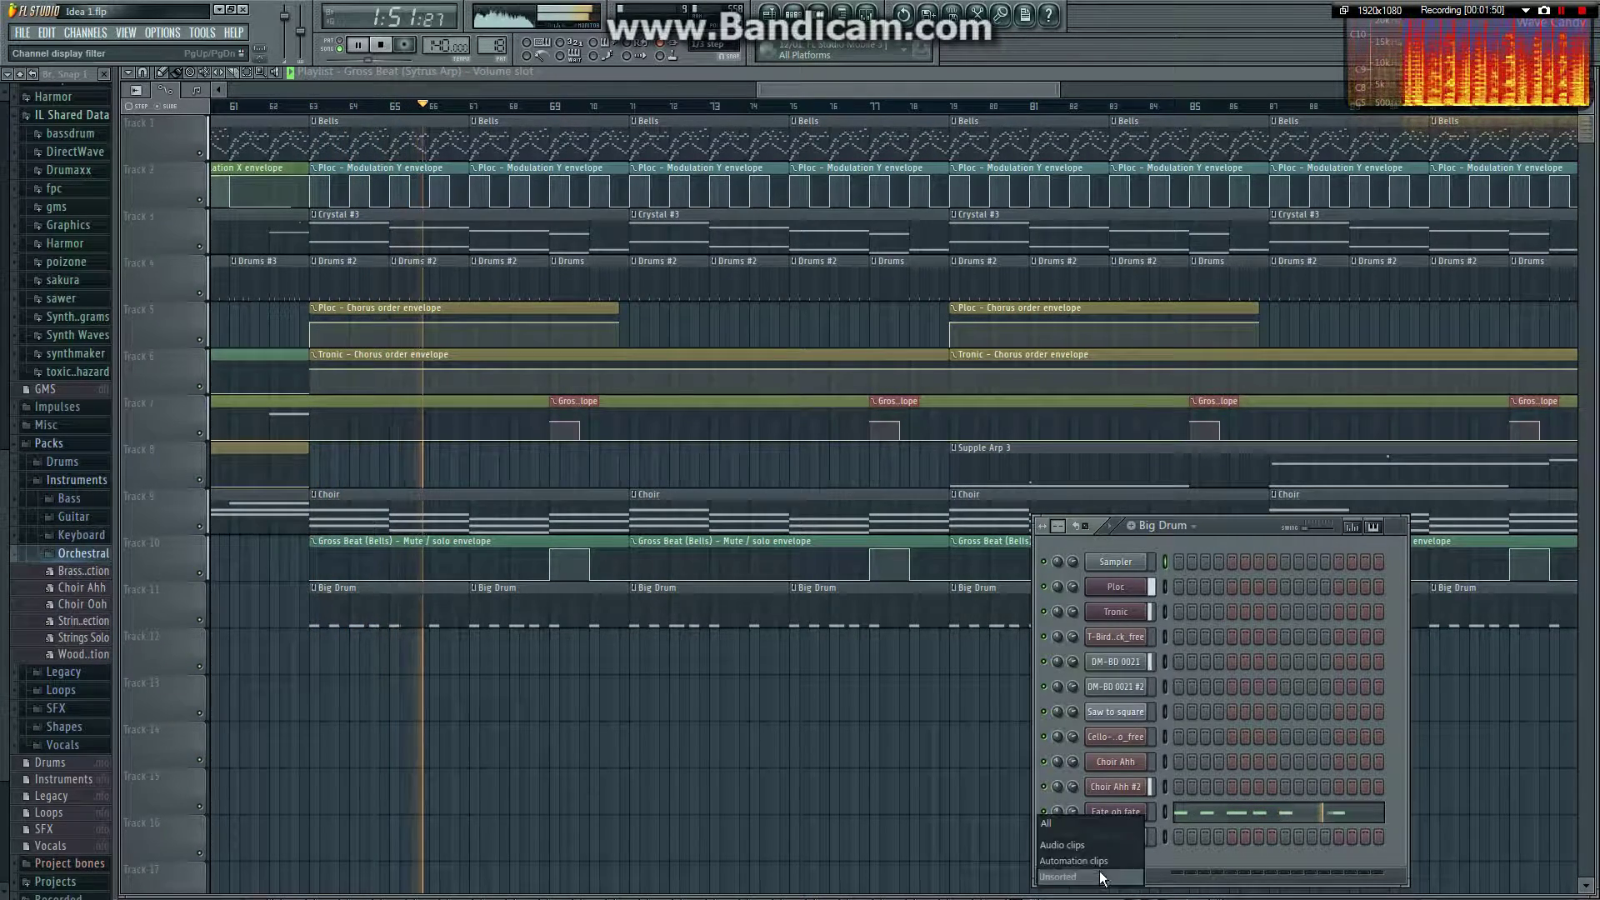
pyautogui.click(1057, 822)
# - Look through the full list of instrument and automation channels, and close the channel rack
pyautogui.scroll(-3, 1243, 628)
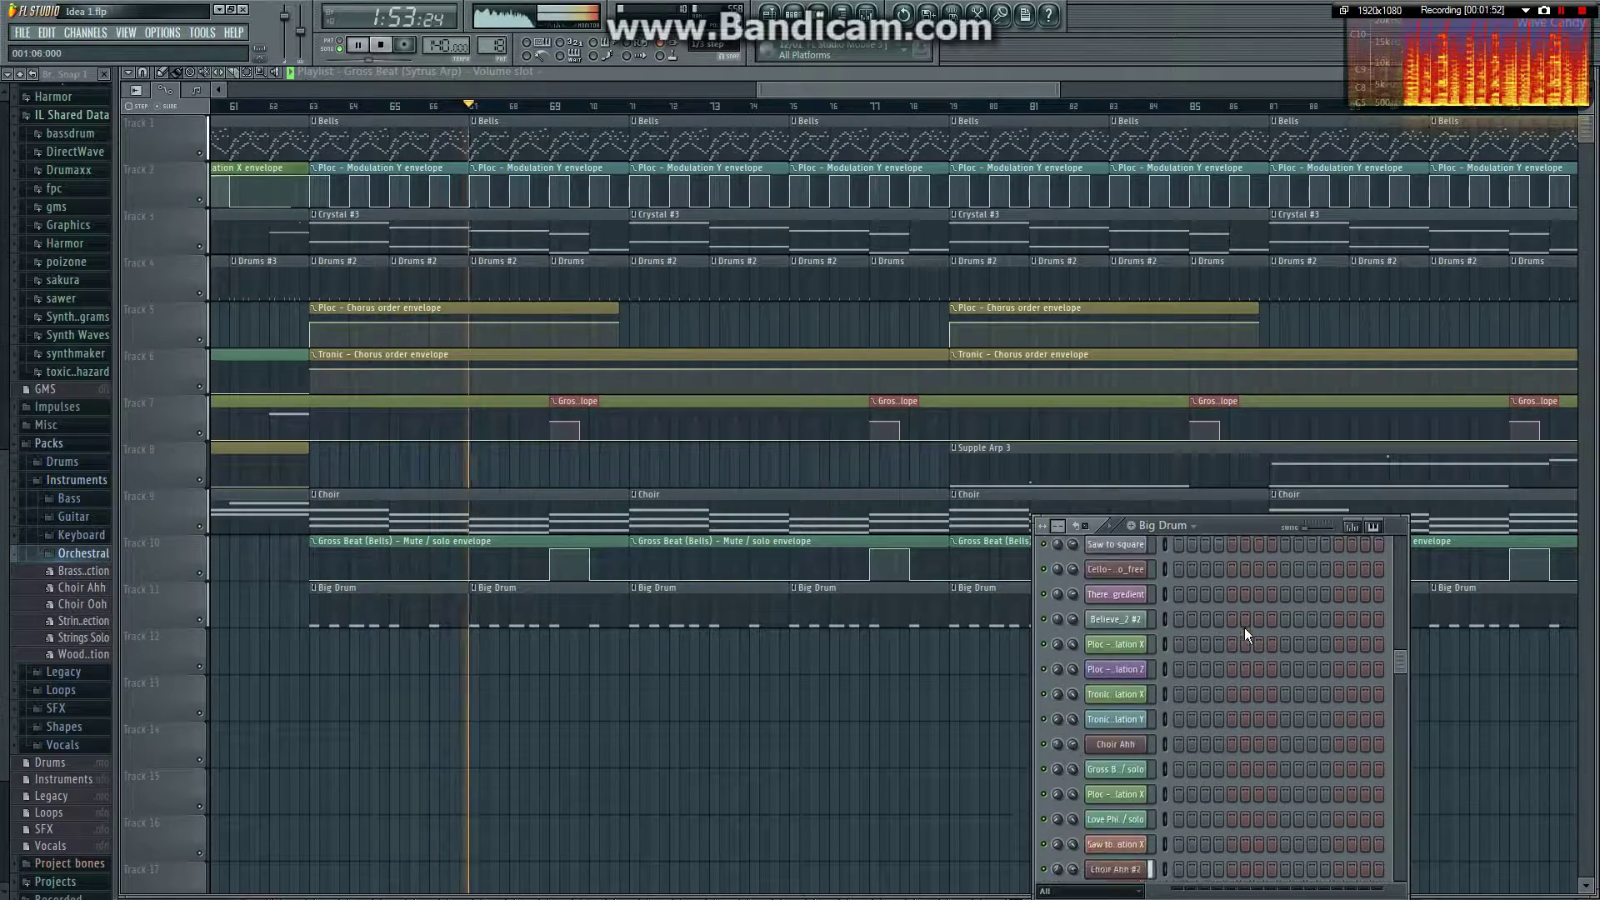
pyautogui.scroll(-10, 1244, 628)
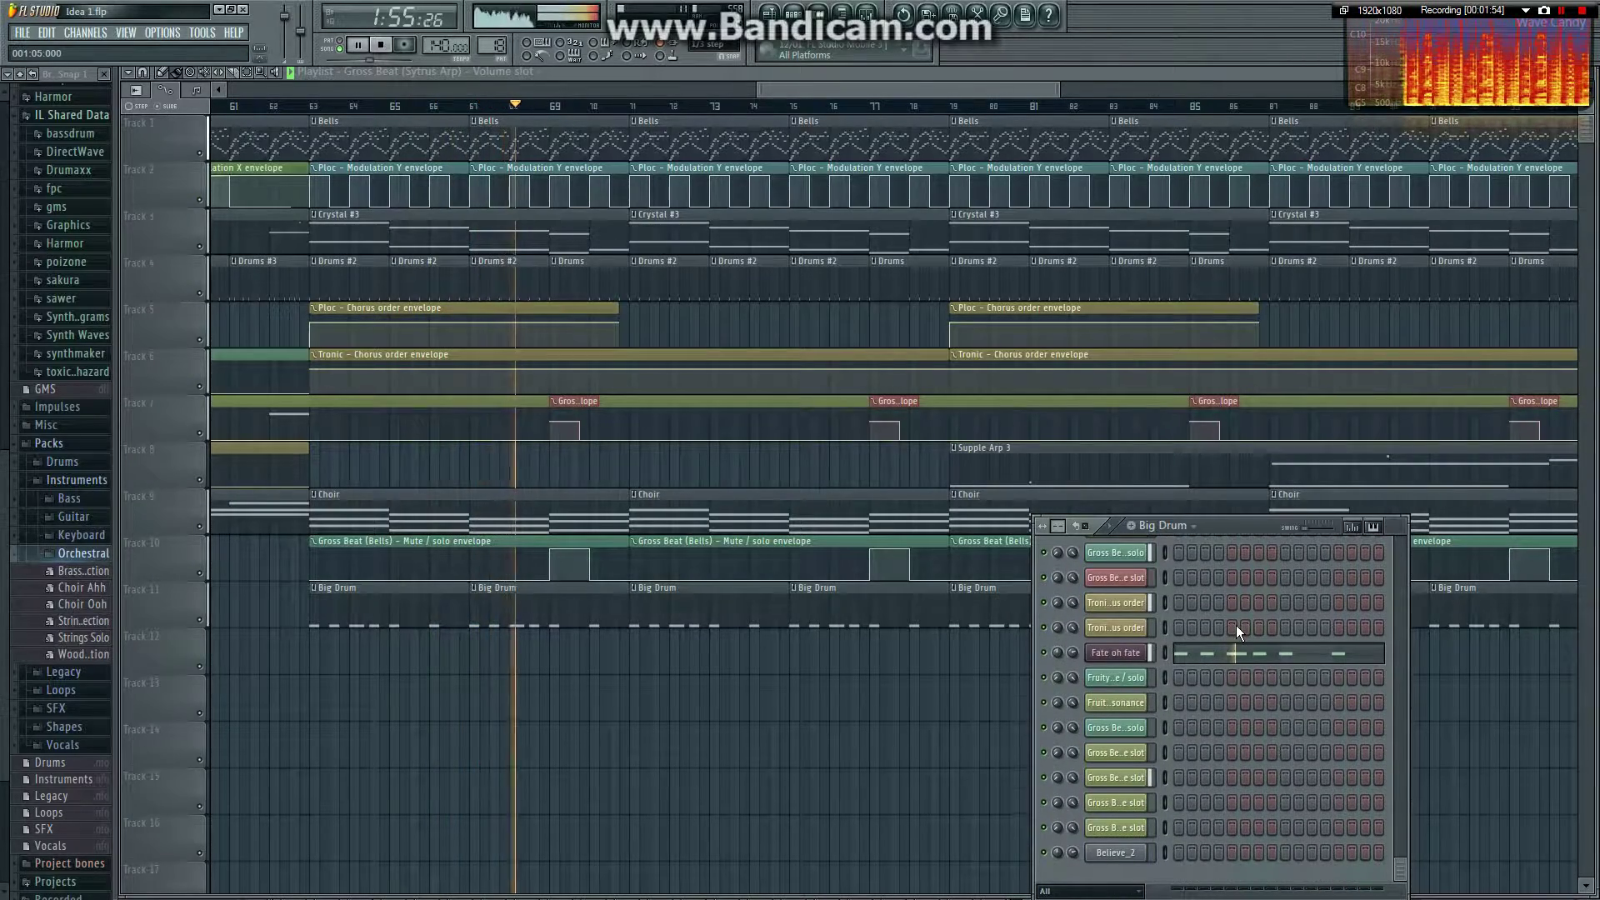
pyautogui.scroll(15, 1237, 625)
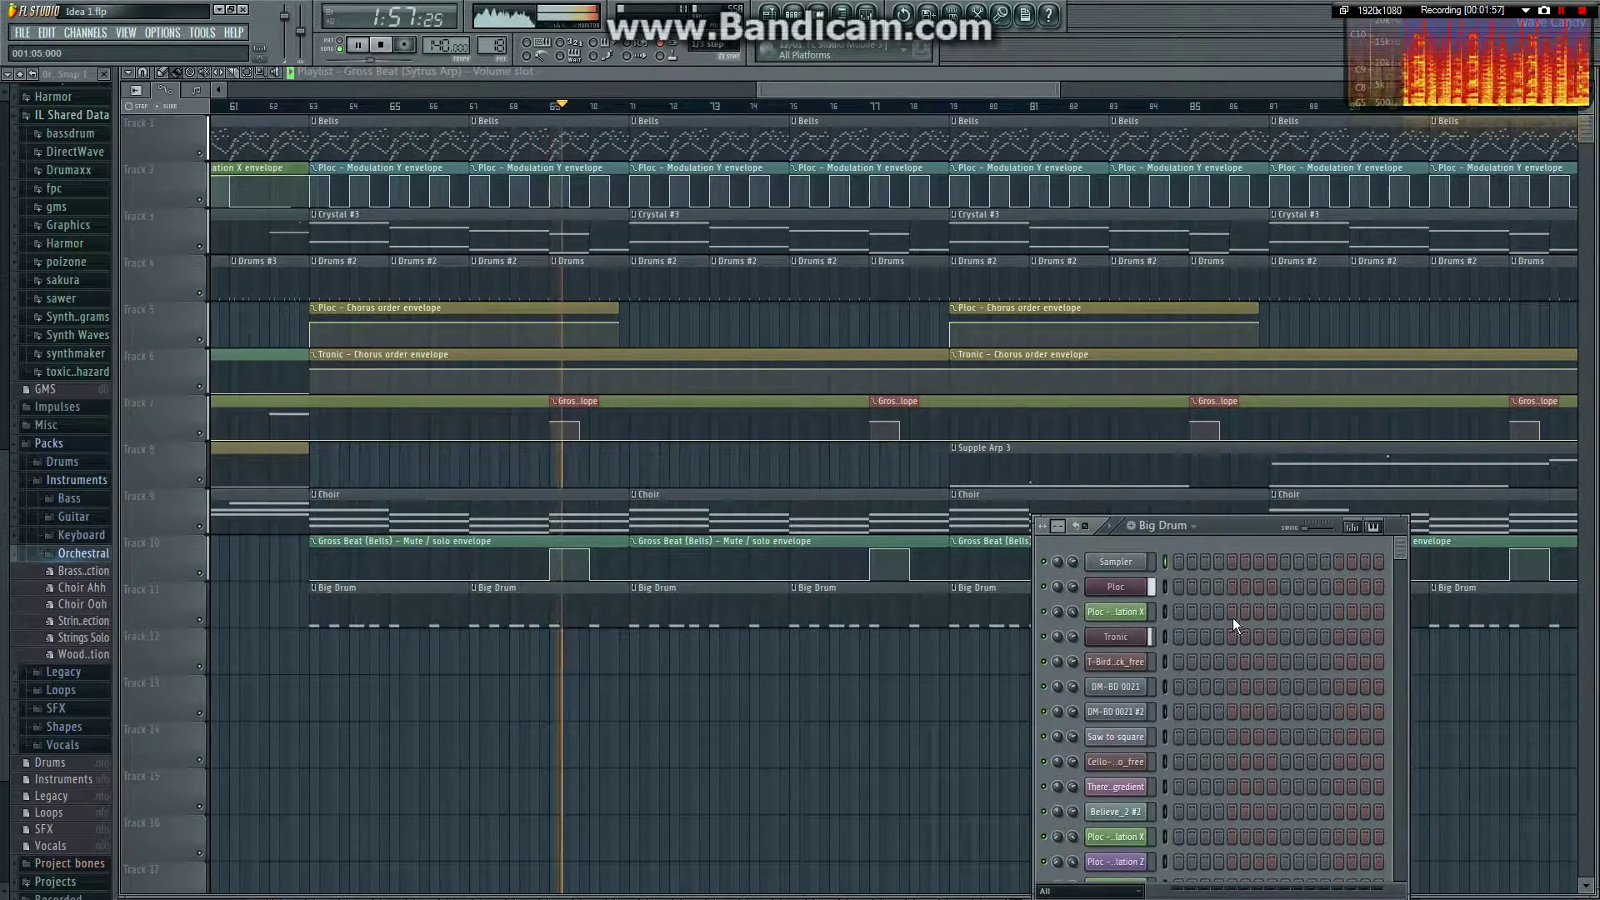
pyautogui.click(793, 14)
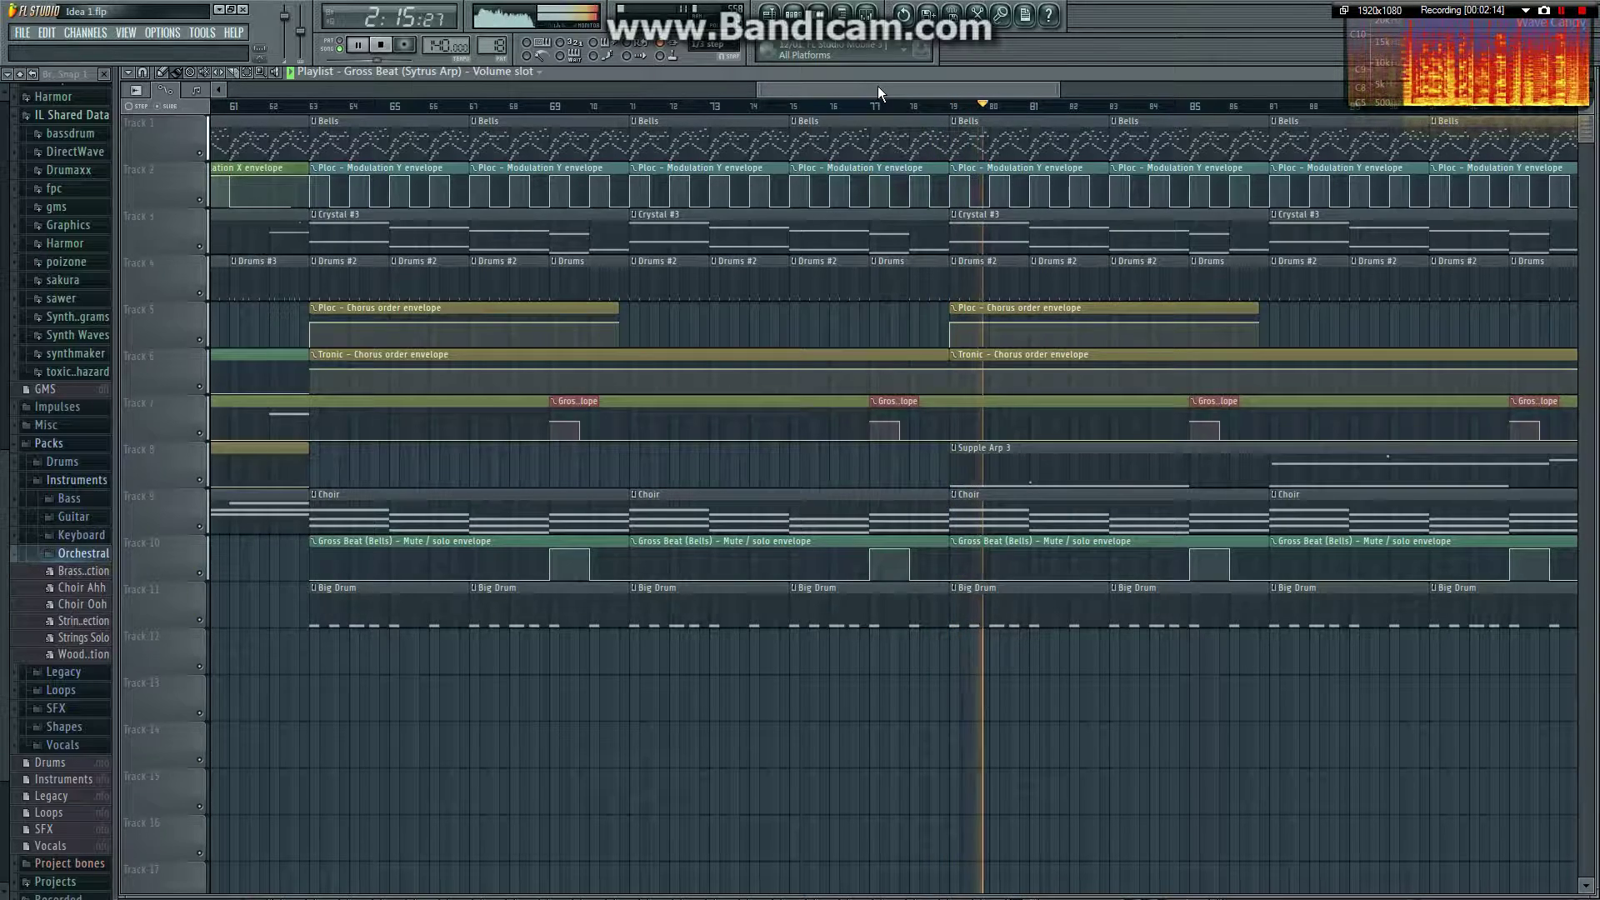
# - Follow the playing song through the rest of the playlist arrangement, up to the final clips
pyautogui.moveTo(877, 87); pyautogui.dragTo(1048, 47)
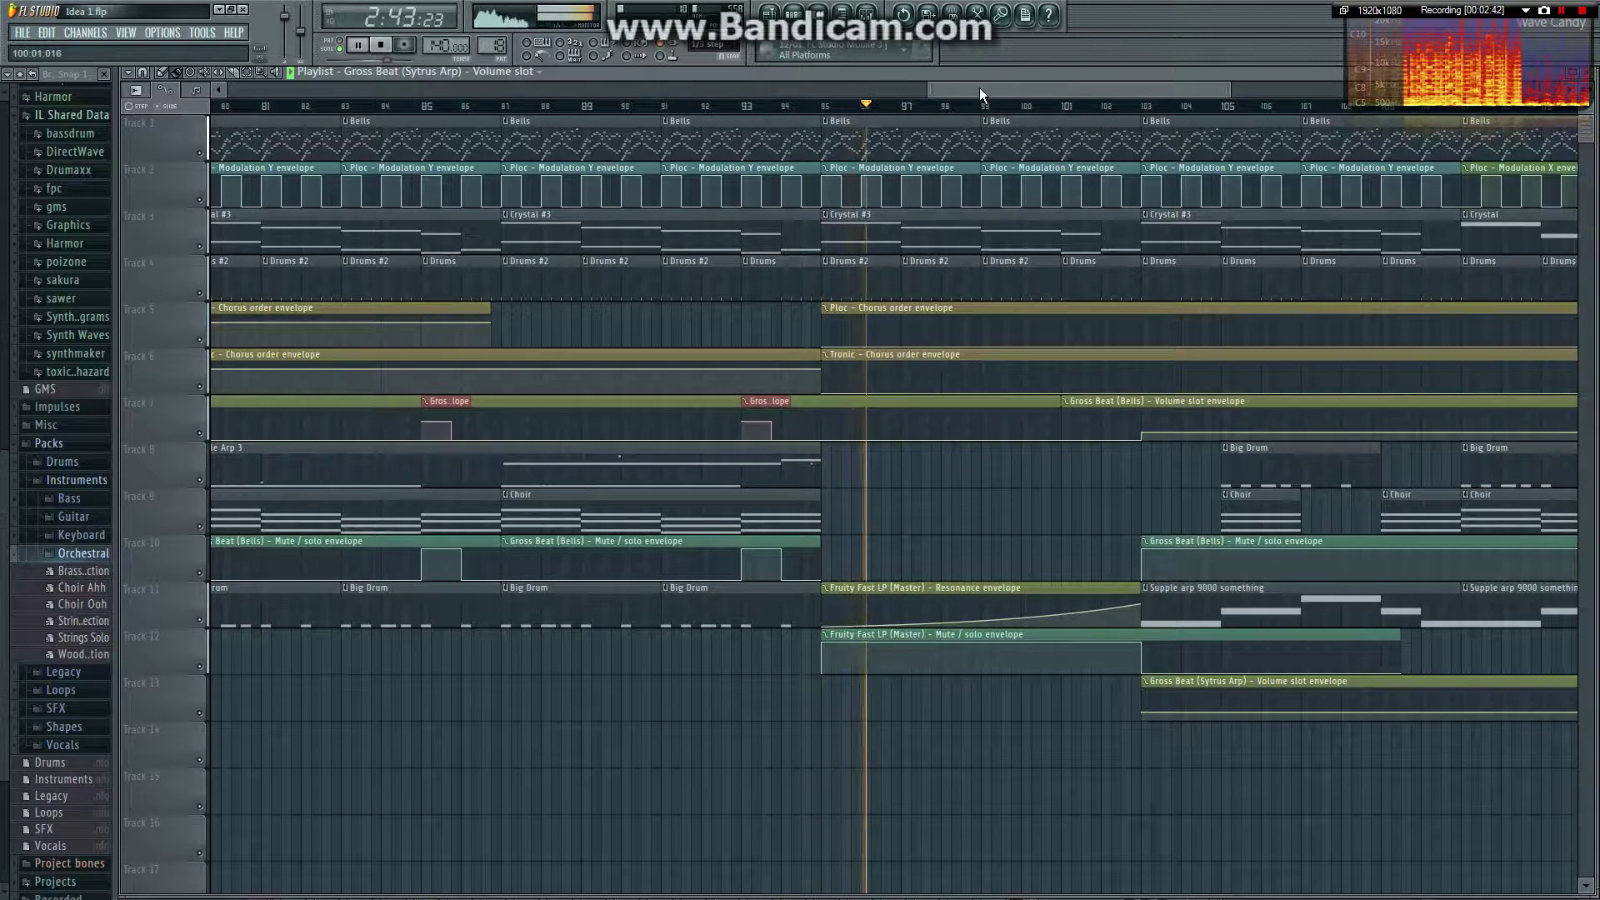
pyautogui.moveTo(979, 88); pyautogui.dragTo(1107, 58)
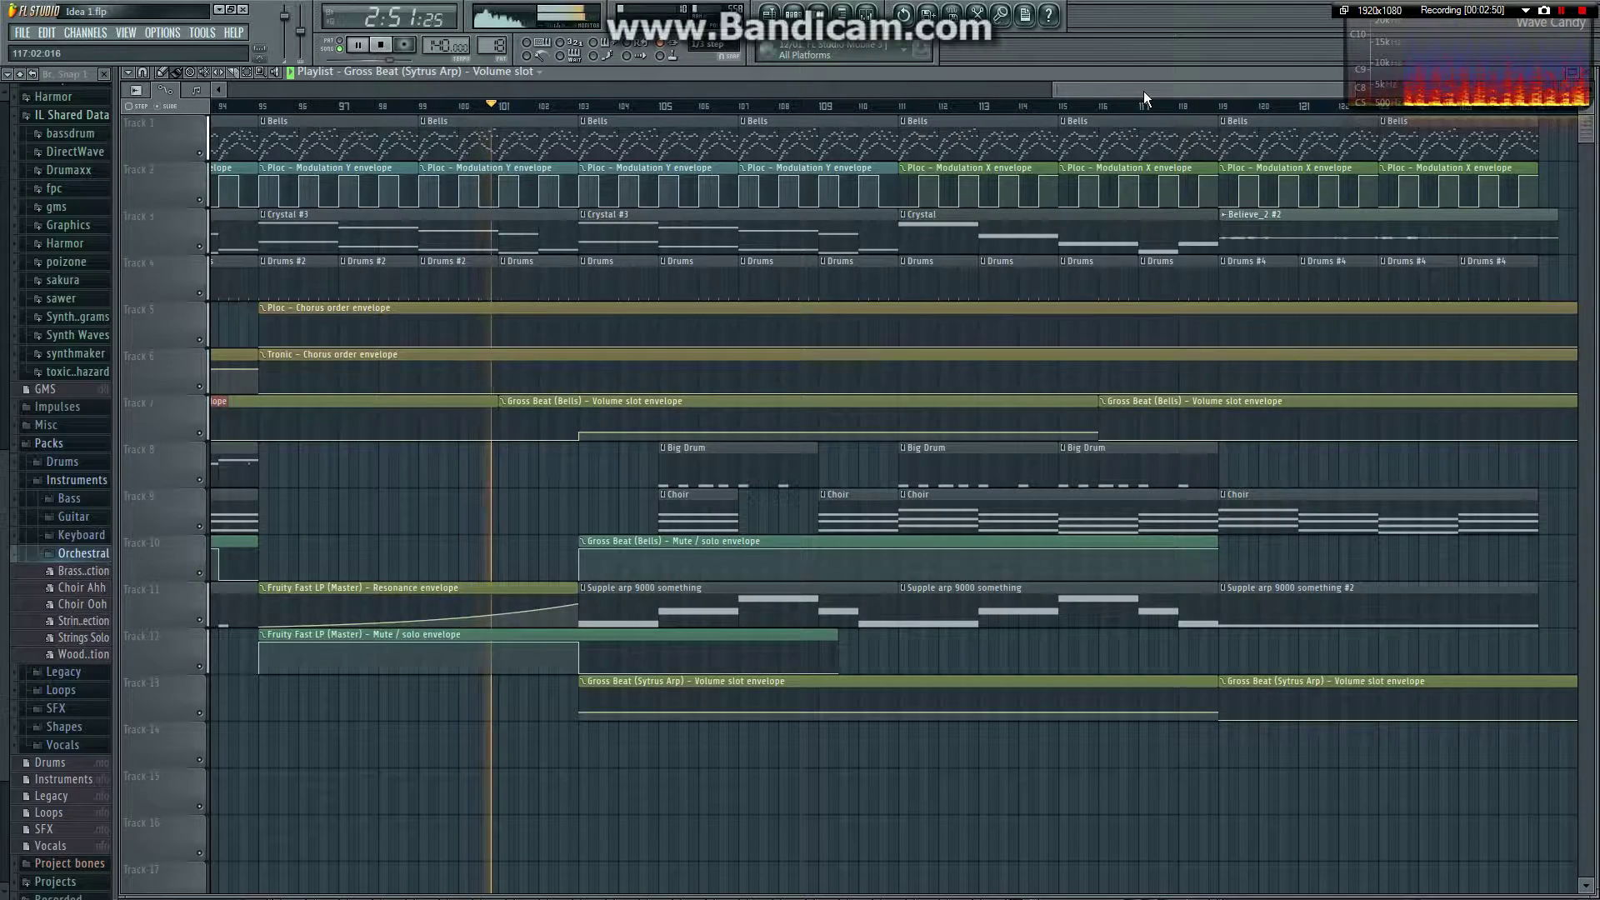
pyautogui.moveTo(1131, 87); pyautogui.dragTo(1157, 78)
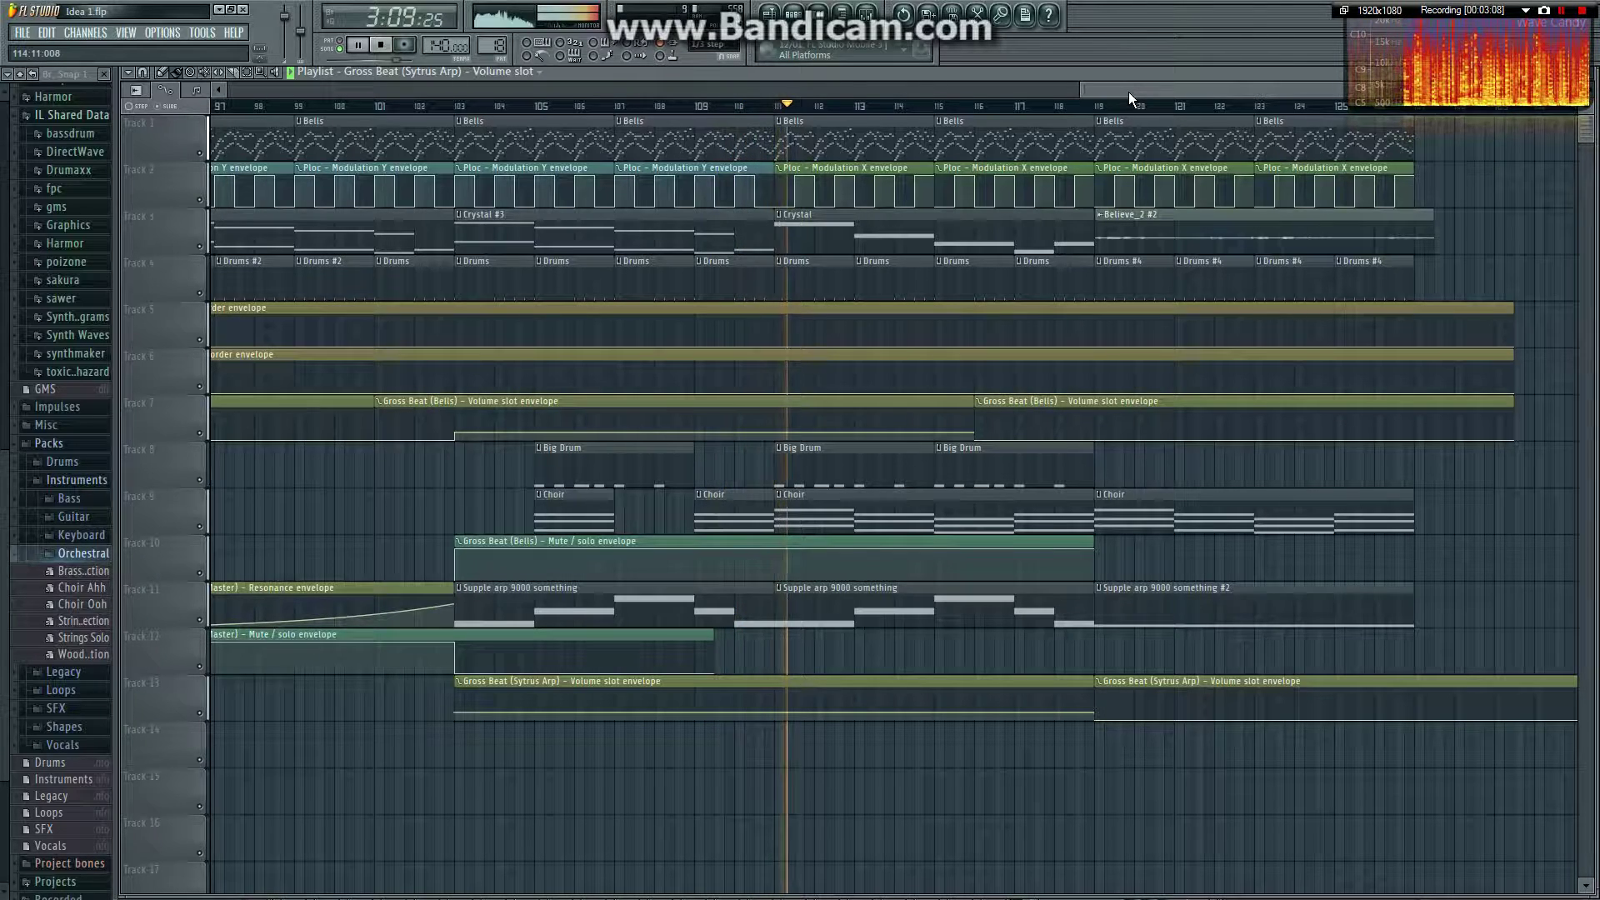
pyautogui.moveTo(1128, 92); pyautogui.dragTo(1177, 83)
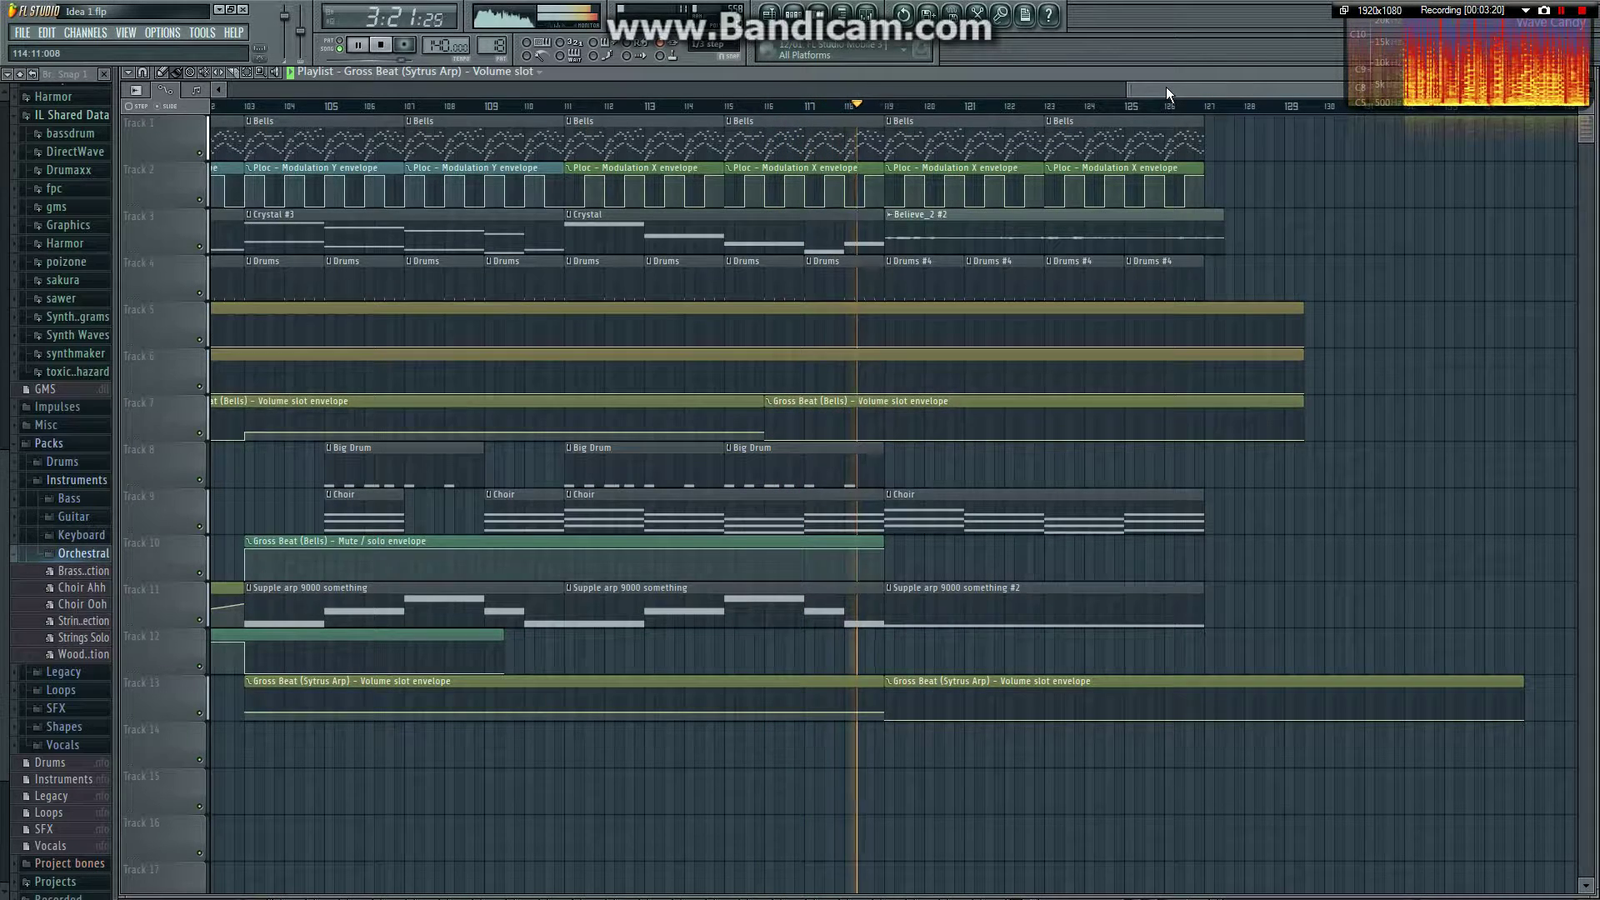
pyautogui.moveTo(1167, 87); pyautogui.dragTo(1189, 92)
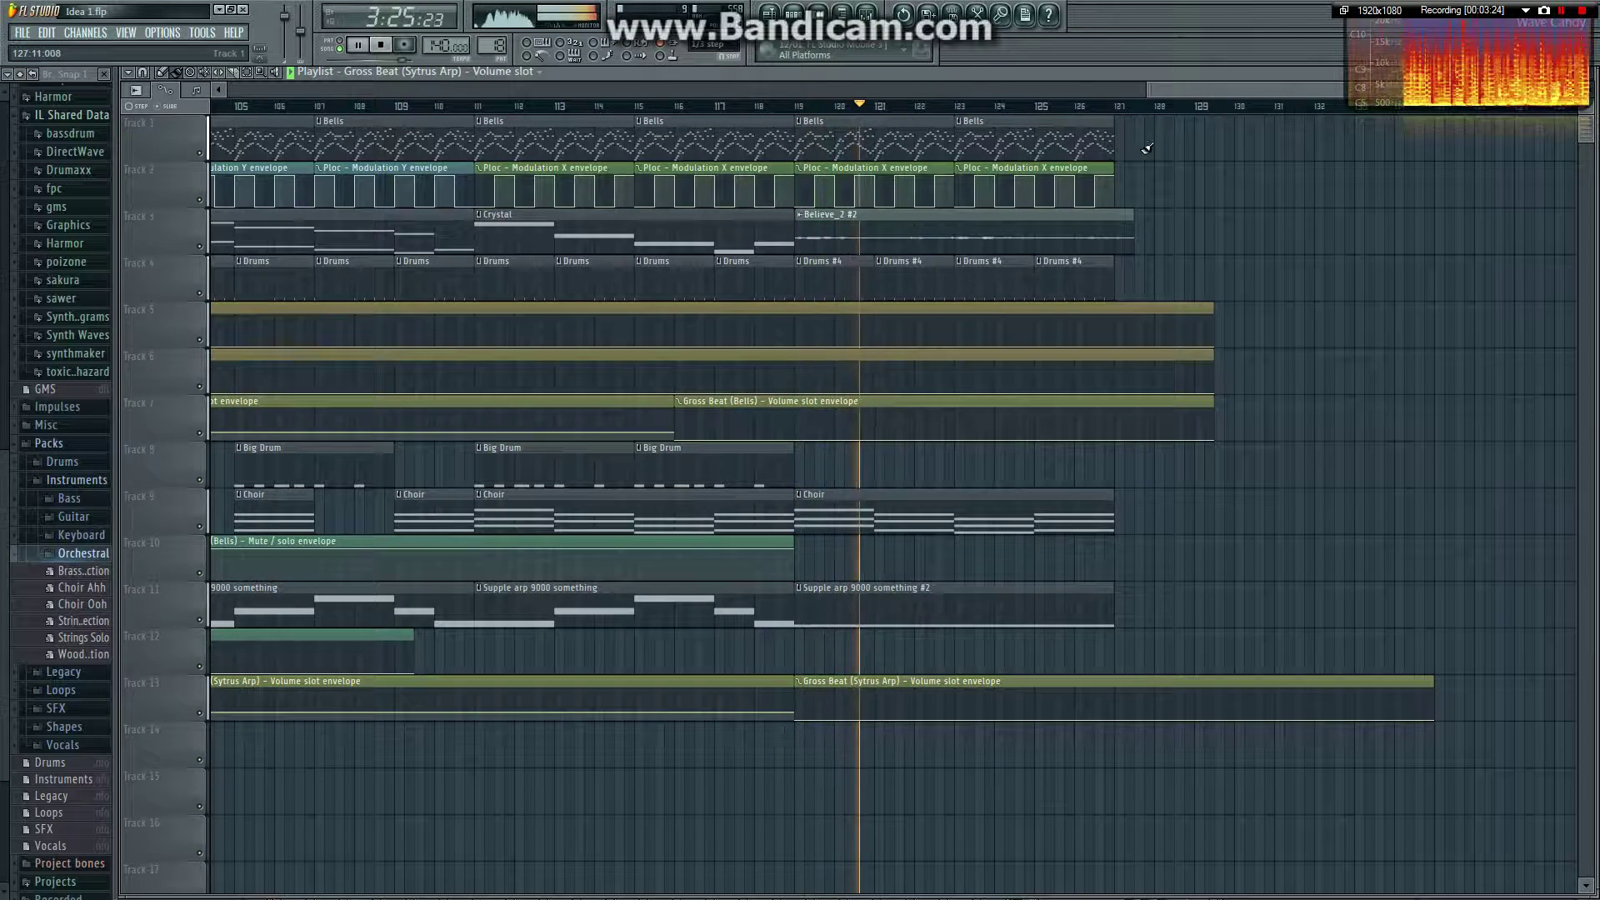
pyautogui.moveTo(1196, 92); pyautogui.dragTo(1257, 92)
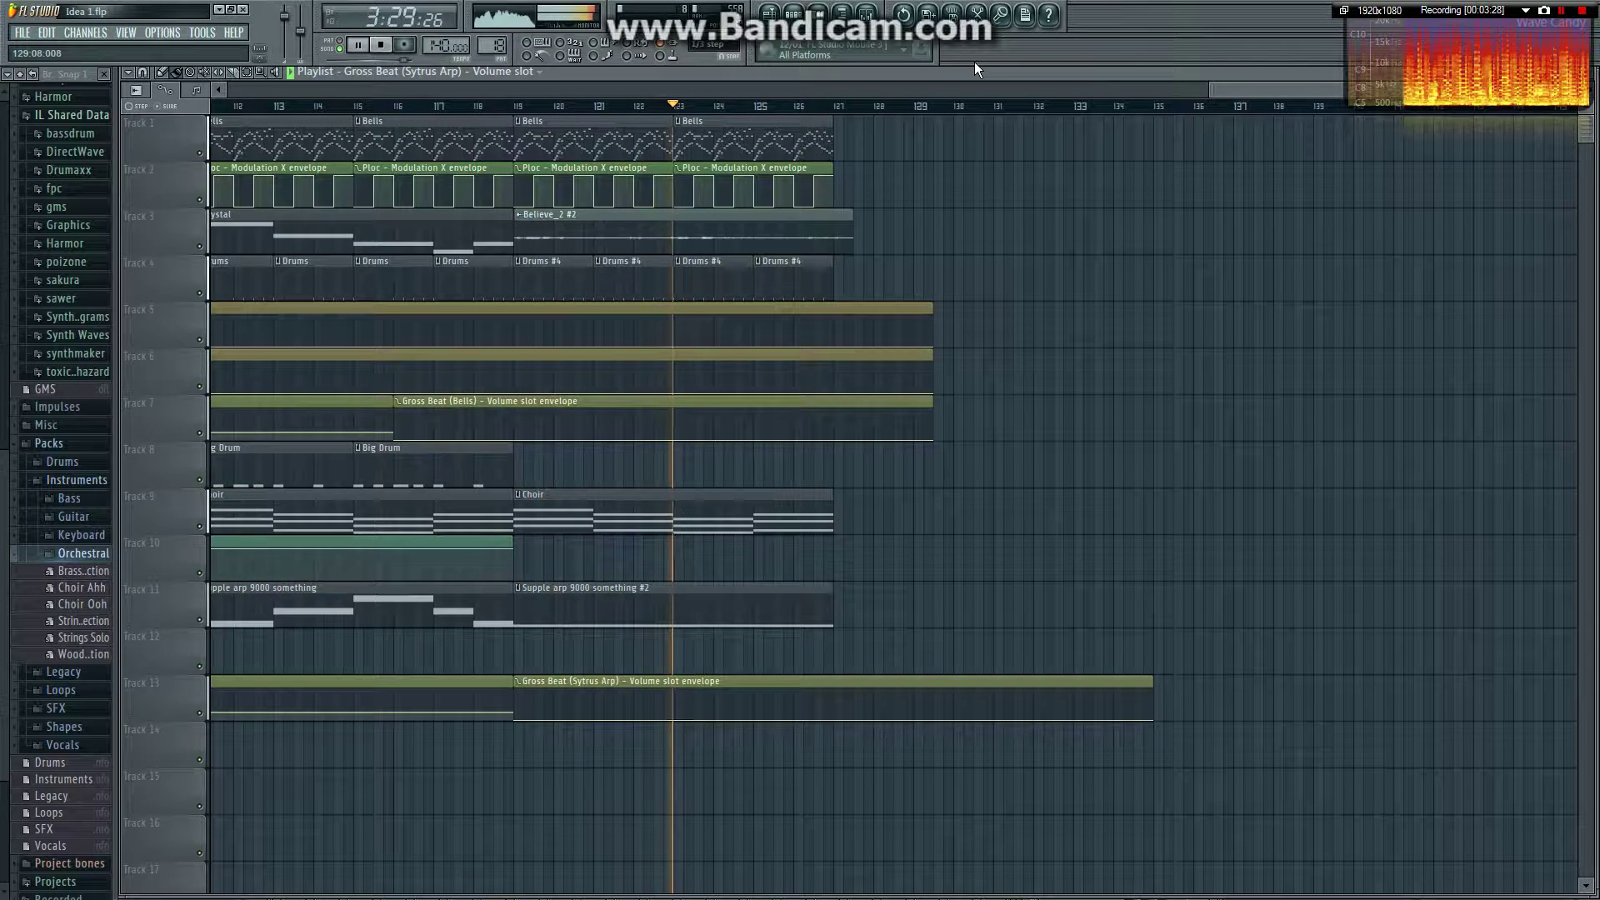